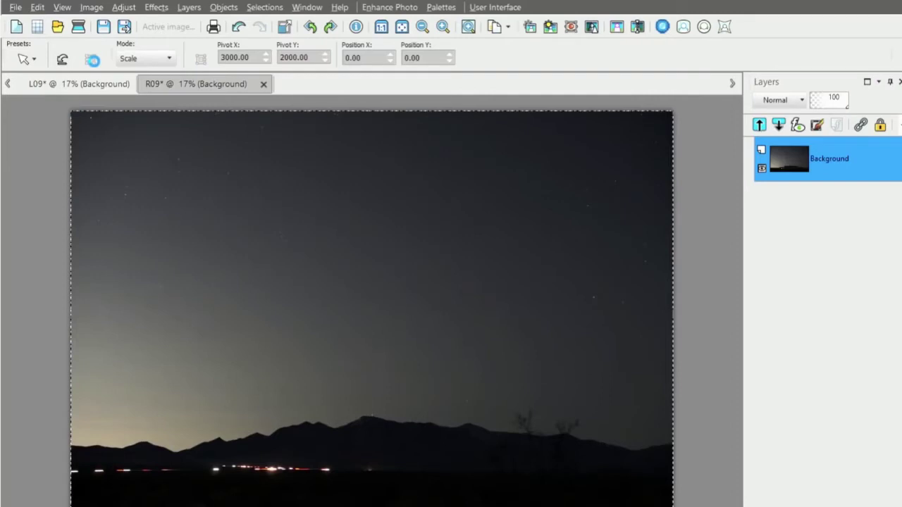
- Bring the R09 photo into the L09 image as a layer named Right and lower its opacity to 53
key("ctrl+Tab")
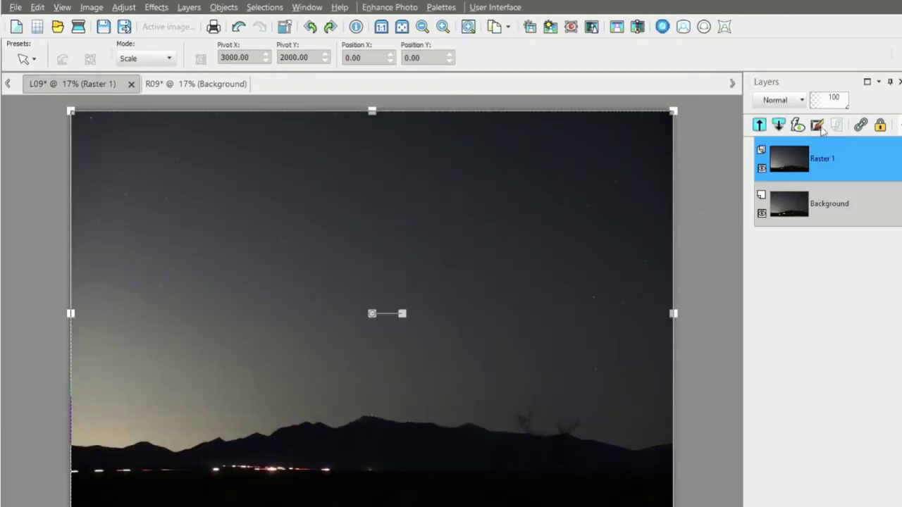
key("F2")
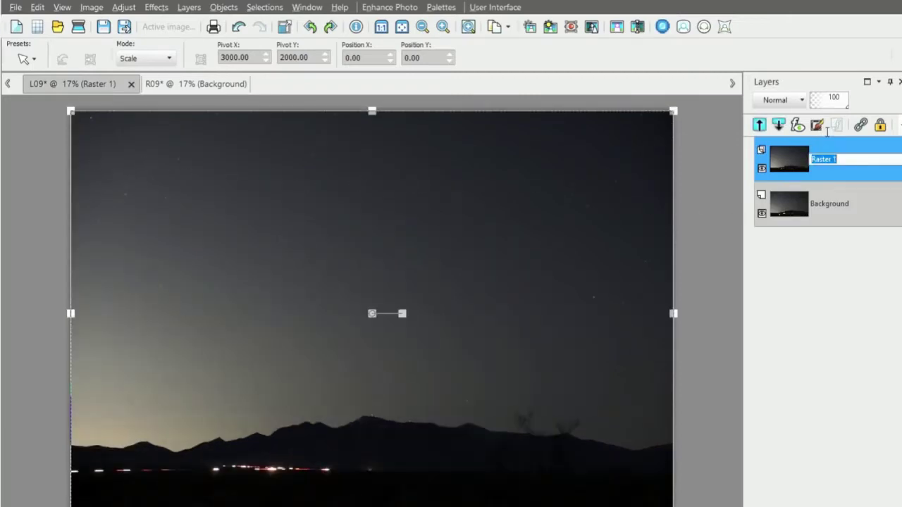
type("Right")
key("Return")
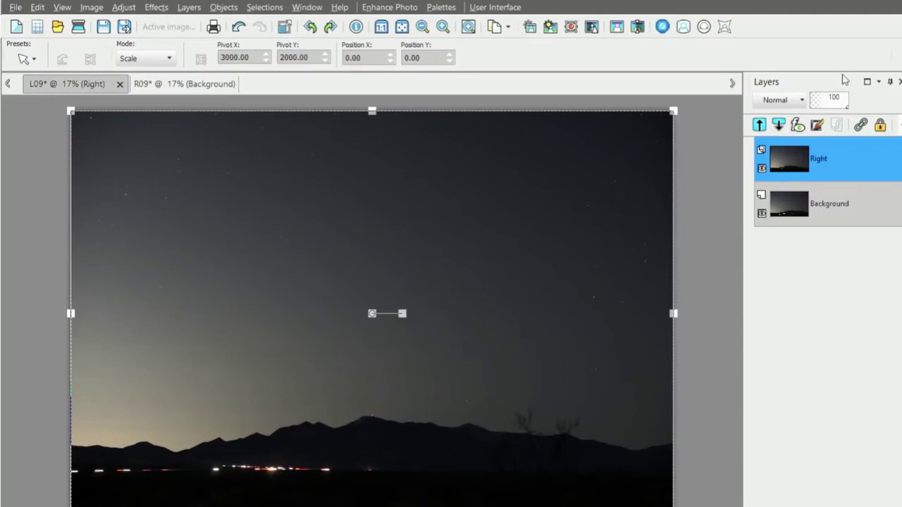
left_click_drag(843, 99, 825, 79)
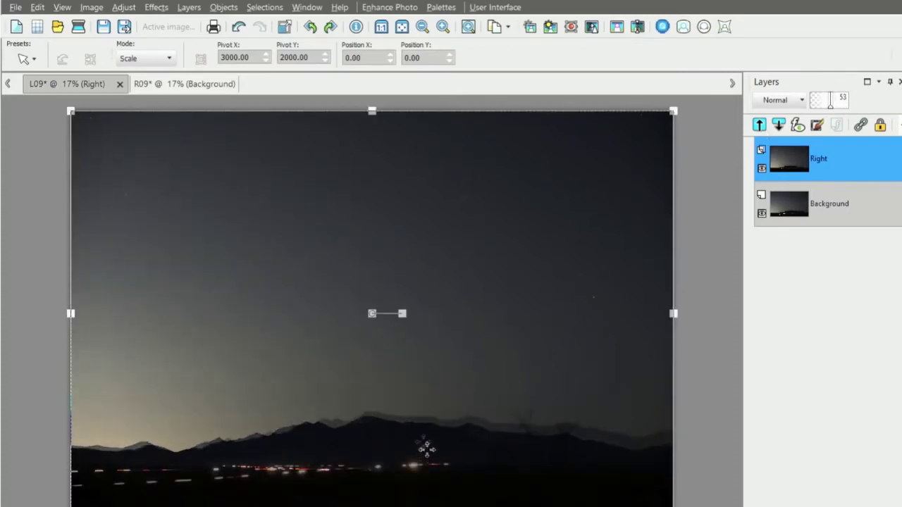
- Rotate the Right layer slightly counterclockwise about its center to match the tilt of the star field in the Background
scroll(390, 417, "up", 1)
scroll(391, 374, "up", 1)
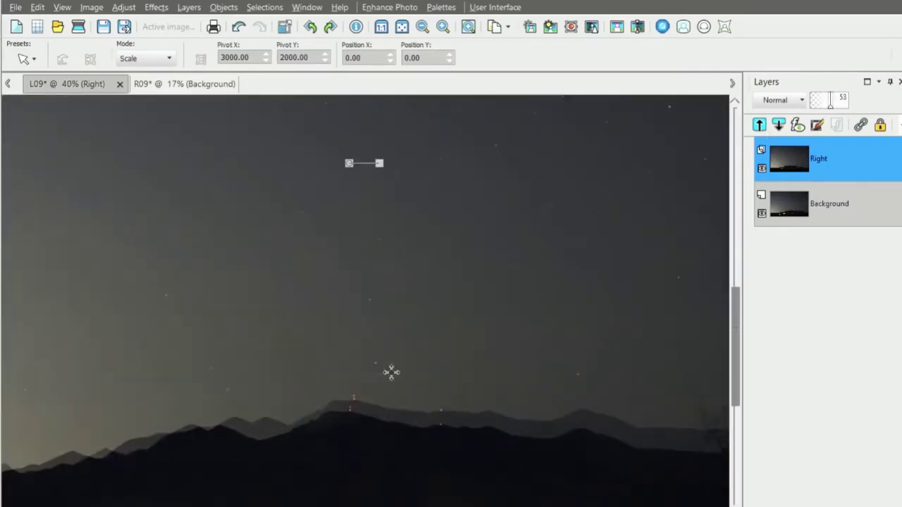
scroll(391, 372, "up", 1)
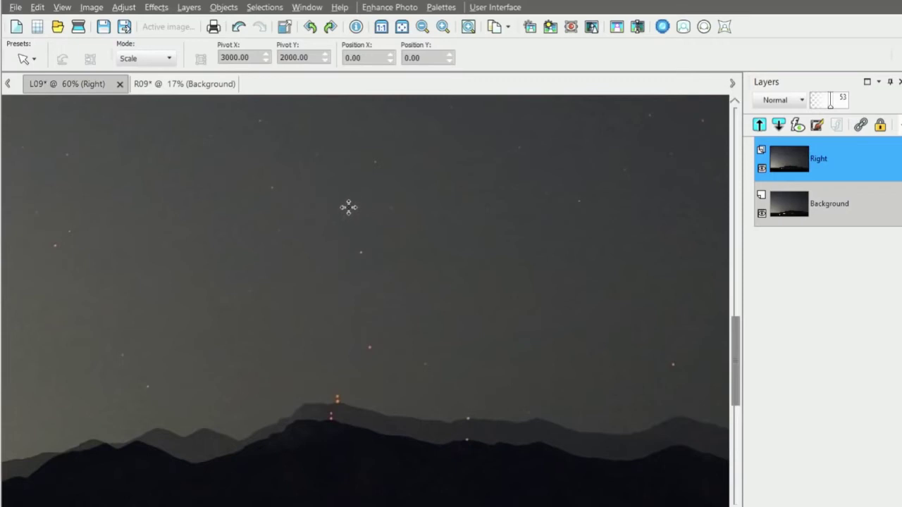
scroll(351, 203, "down", 2)
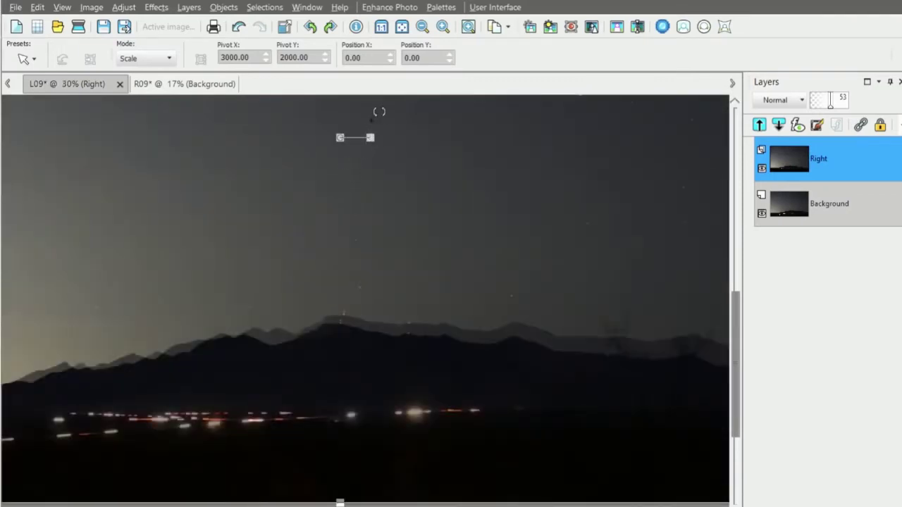
left_click_drag(379, 110, 396, 111)
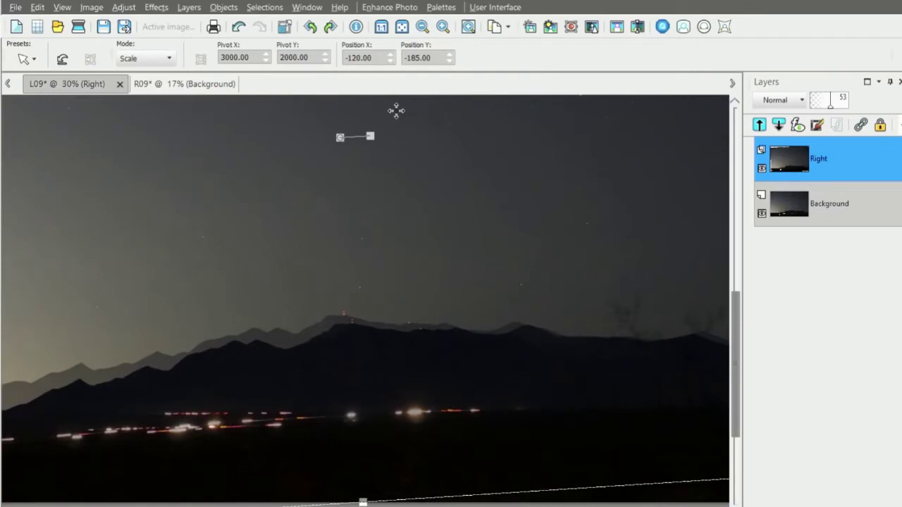
left_click(238, 27)
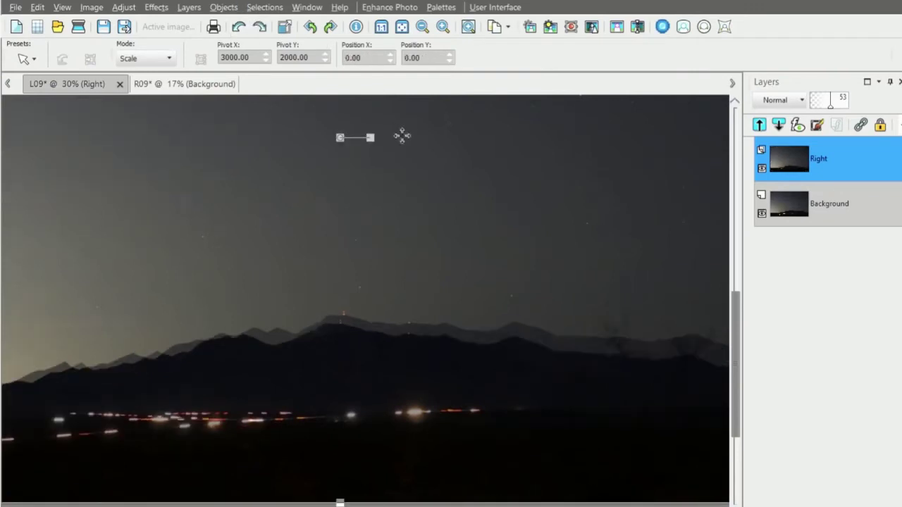
left_click_drag(380, 111, 403, 113)
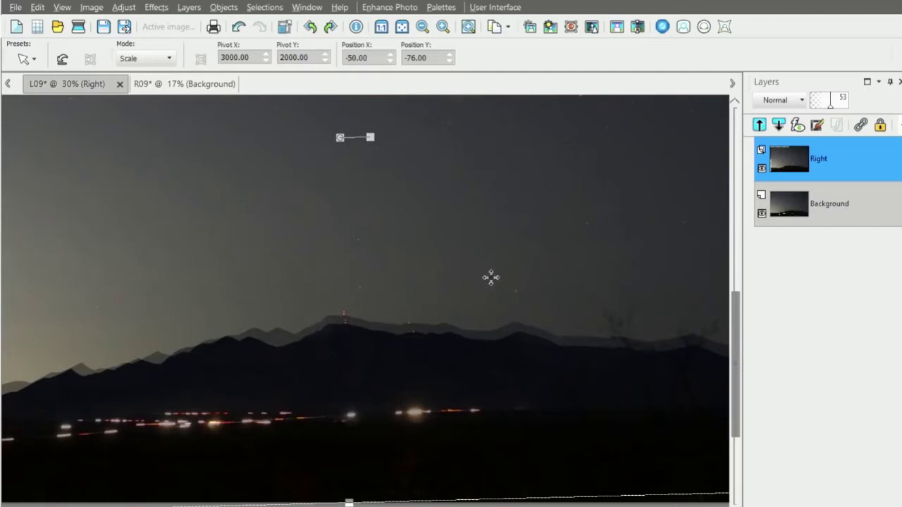
- Move the Right layer to about X -905, Y -99, bringing its reddish star above the ridge onto the Background's
scroll(412, 272, "up", 2)
scroll(419, 280, "up", 2)
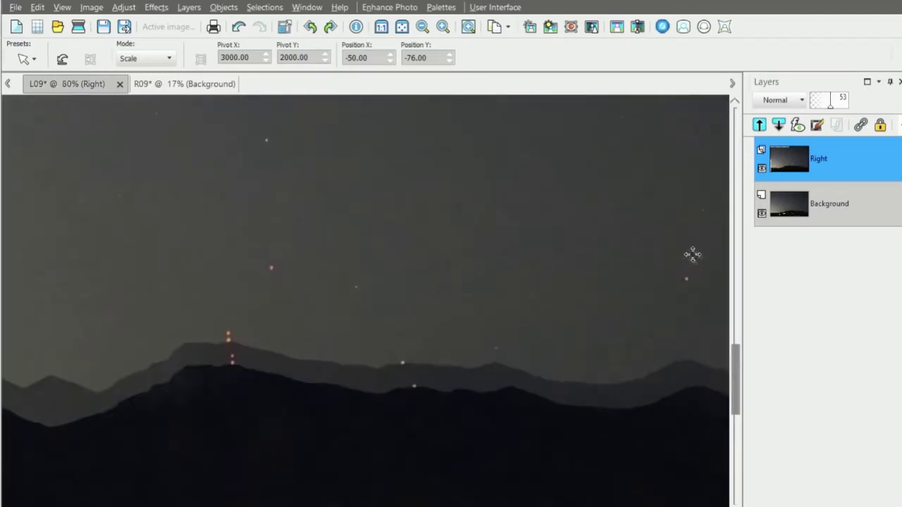
scroll(693, 256, "right", 2)
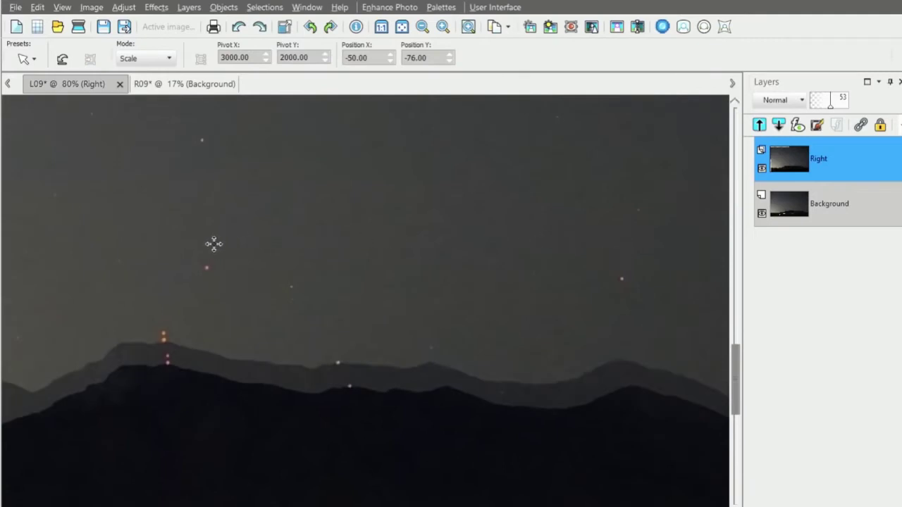
left_click_drag(214, 245, 537, 299)
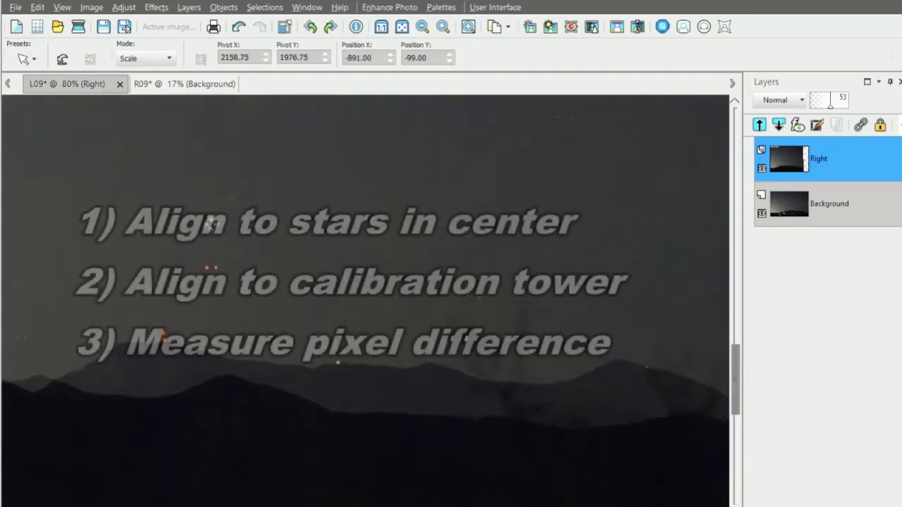
scroll(212, 236, "up", 1)
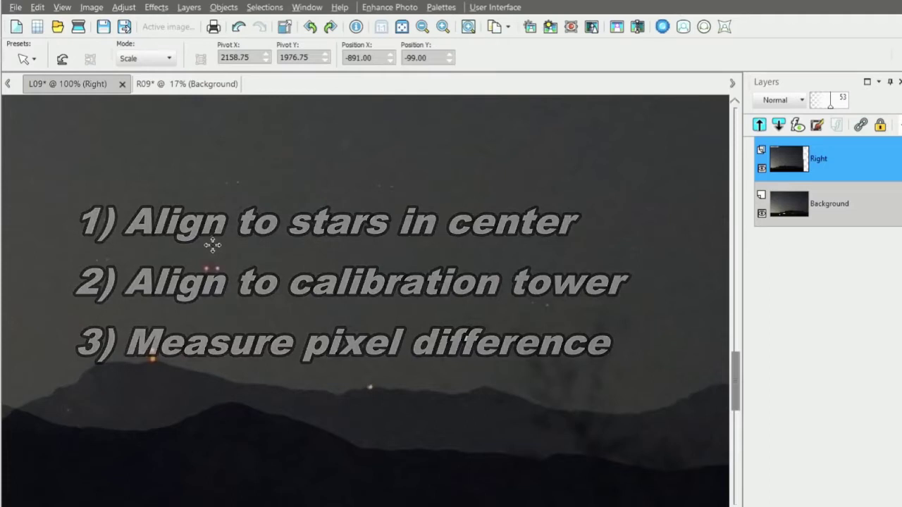
left_click_drag(203, 260, 197, 257)
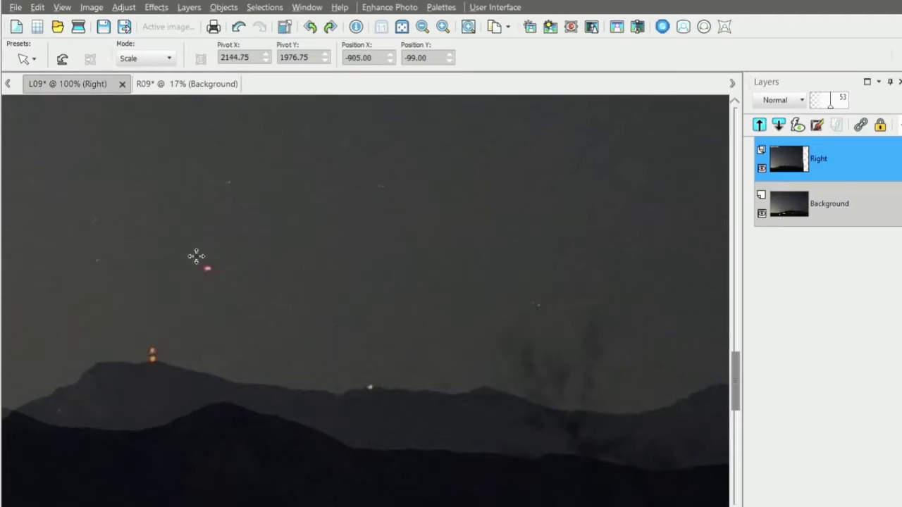
- Nudge the Right layer to position X -909, Y -98 for an exact overlap of the reddish star
scroll(191, 248, "up", 1)
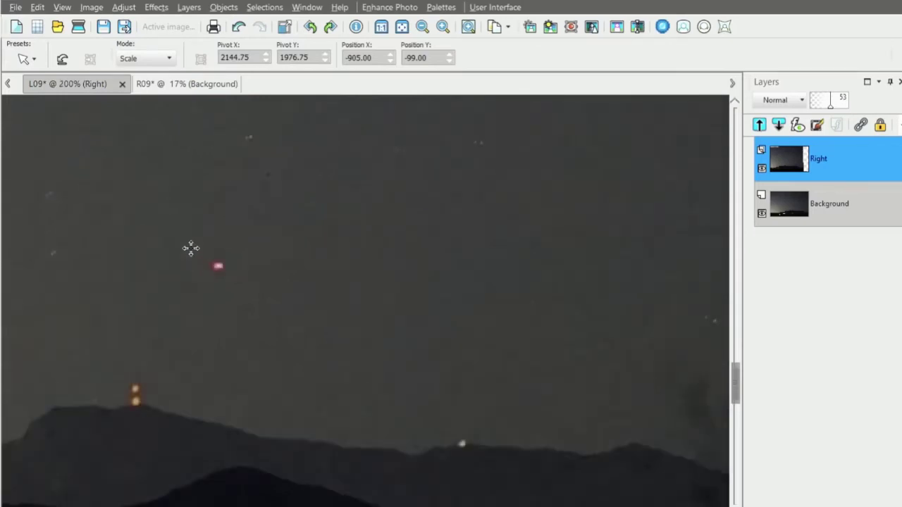
scroll(191, 248, "up", 2)
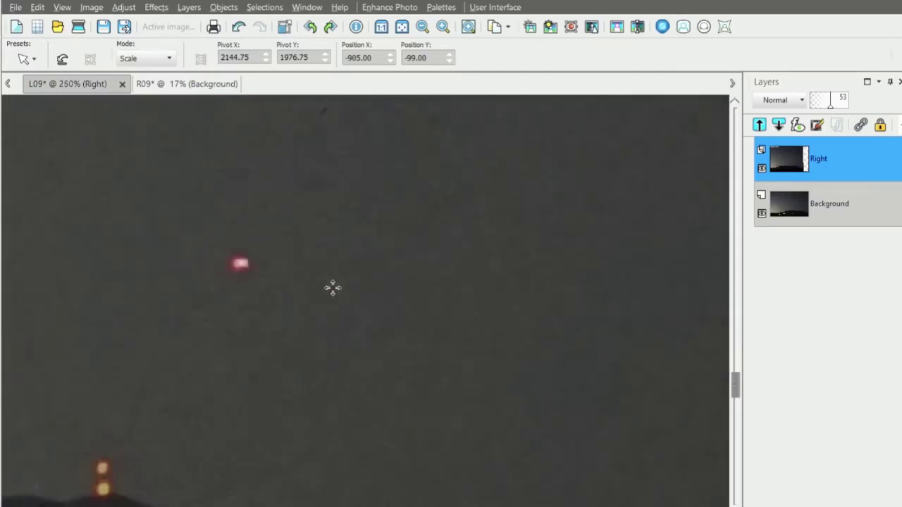
key("Left")
key("Left")
key("Left")
key("Left")
key("Down")
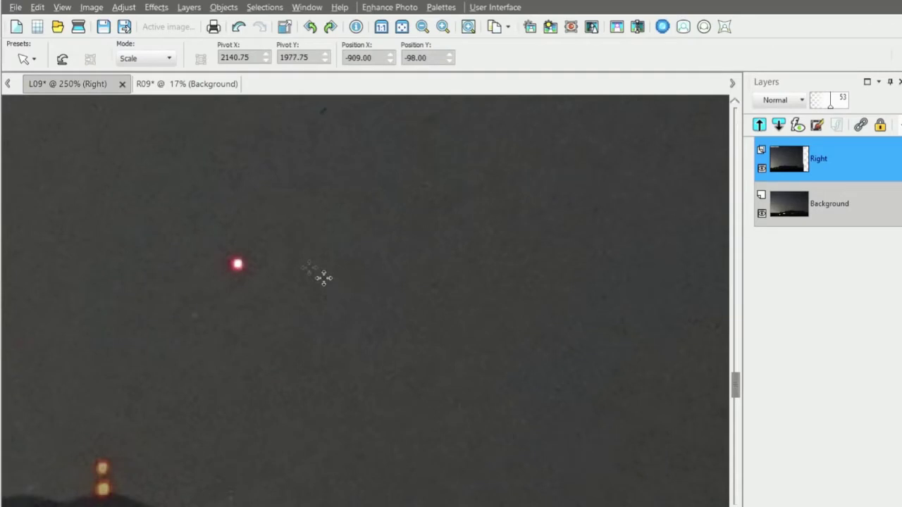
- Examine how closely the stars of the two layers coincide across the whole sky, from the center out to the sides
scroll(288, 264, "down", 2)
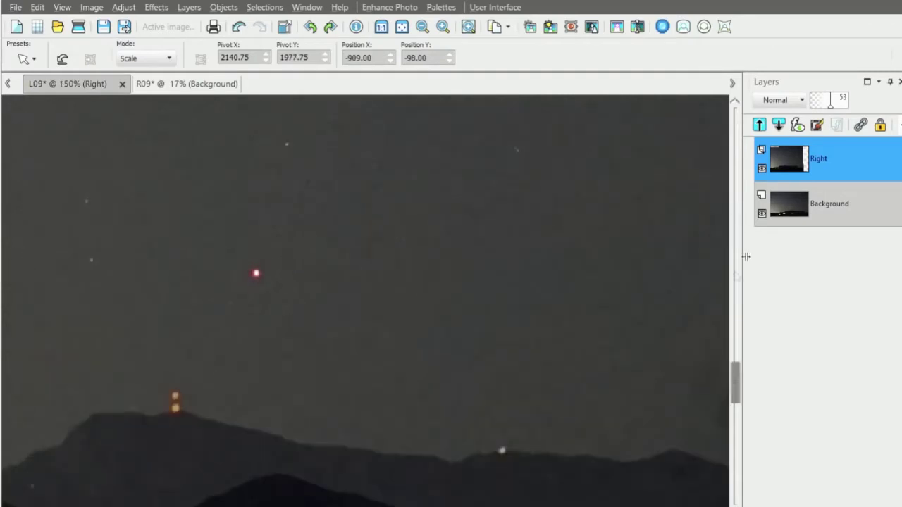
scroll(734, 331, "up", 3)
scroll(732, 303, "up", 3)
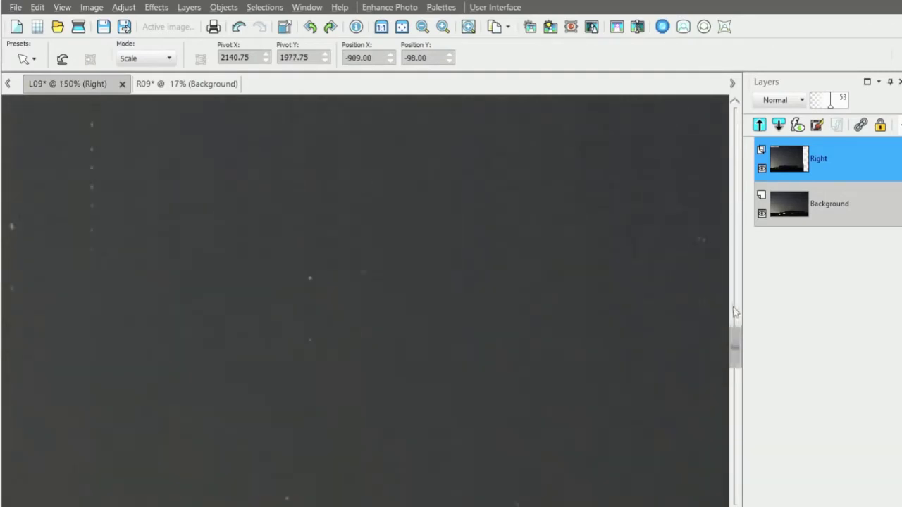
scroll(730, 278, "down", 3)
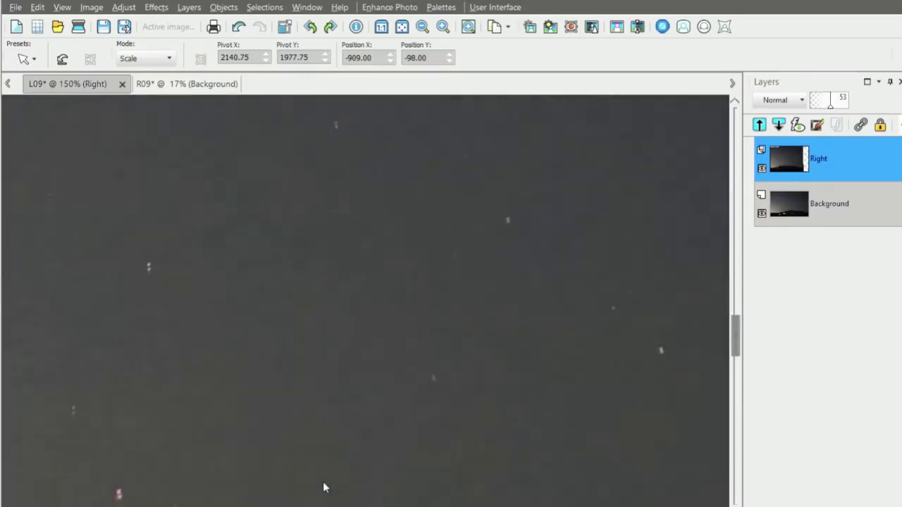
scroll(323, 481, "left", 5)
scroll(287, 479, "right", 9)
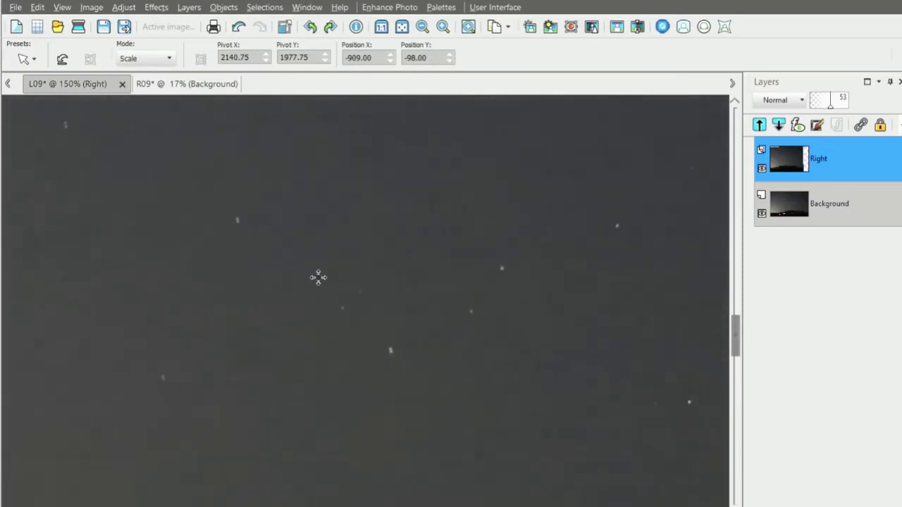
scroll(354, 274, "down", 3)
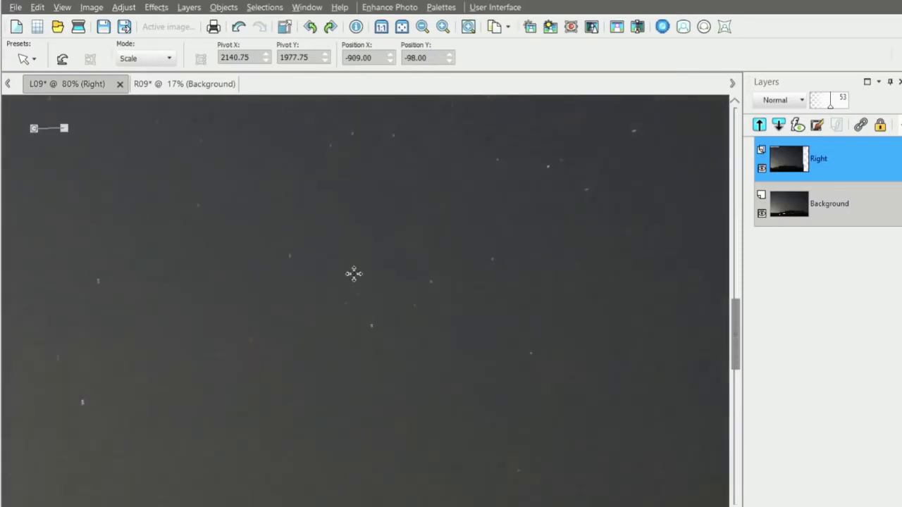
scroll(353, 274, "down", 3)
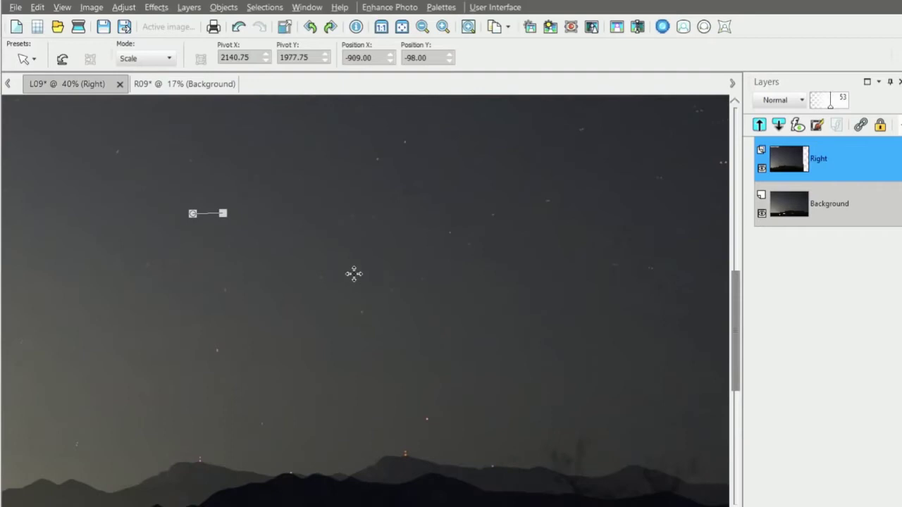
scroll(356, 497, "left", 3)
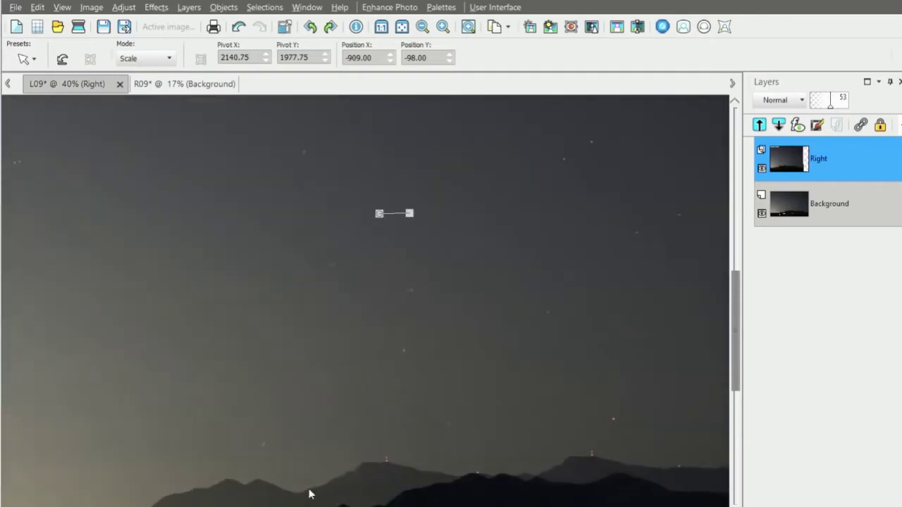
scroll(308, 494, "left", 1)
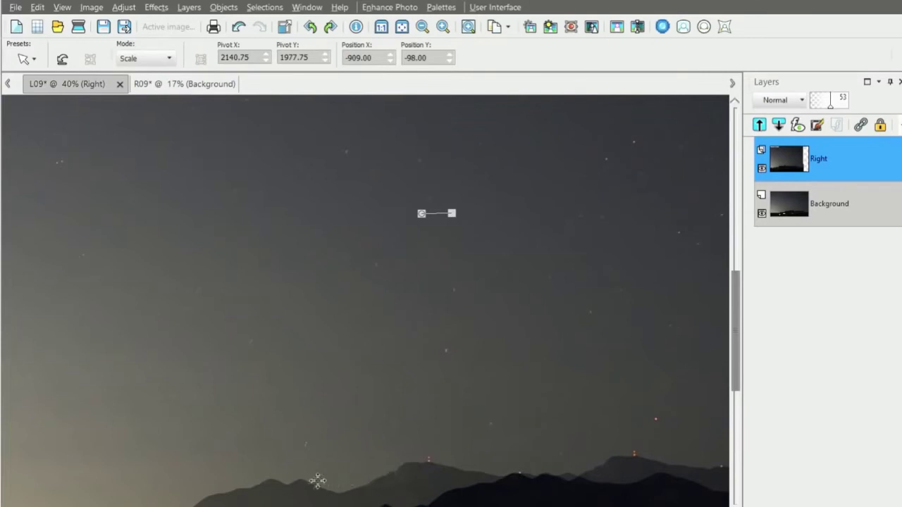
scroll(302, 499, "right", 3)
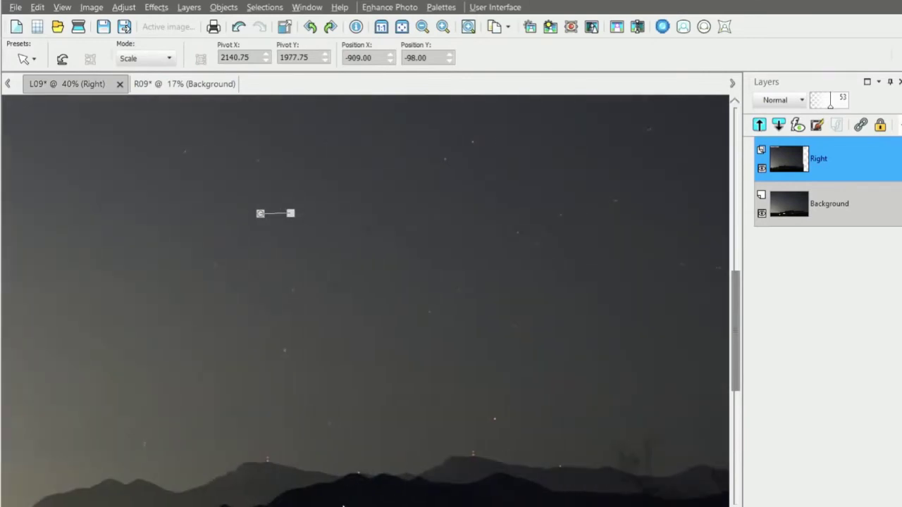
scroll(343, 505, "right", 4)
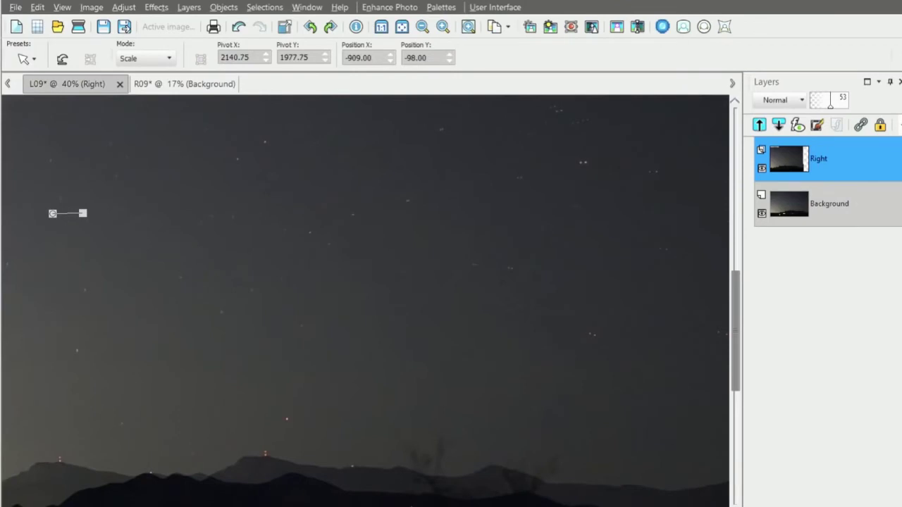
scroll(343, 506, "left", 5)
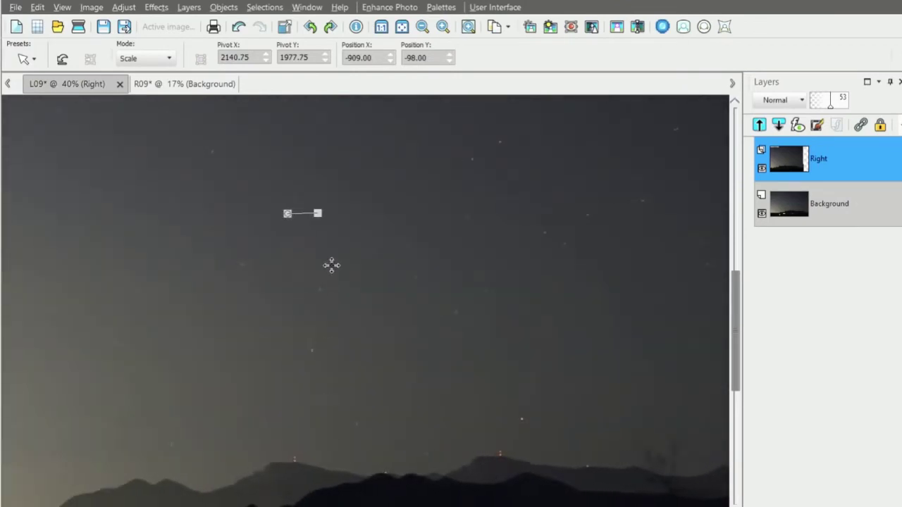
- Shift the Right layer to position X -61, Y -123 so its red tower lights on the mountain peak overlap the Background's
scroll(392, 322, "up", 3)
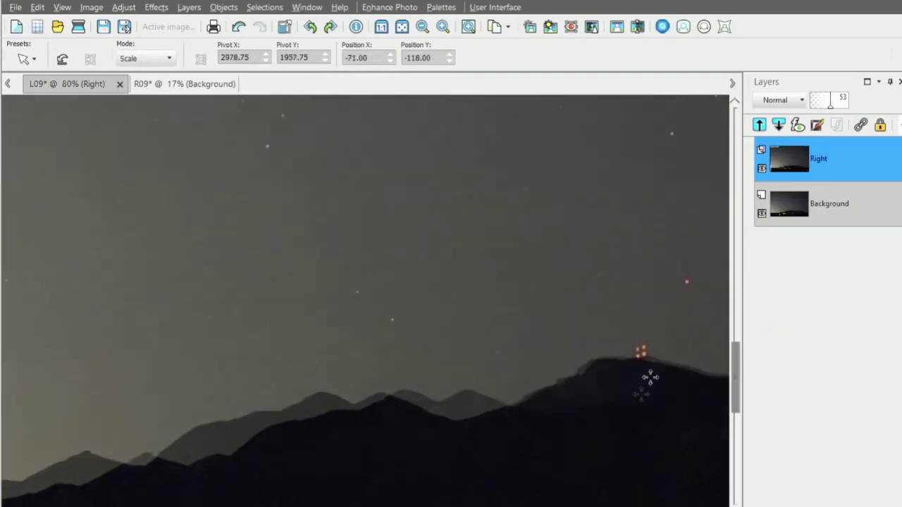
left_click_drag(334, 495, 388, 498)
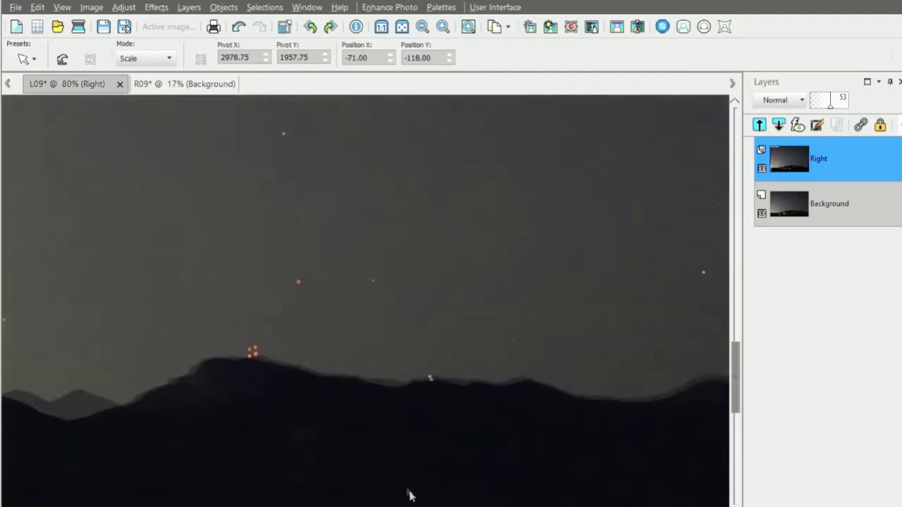
scroll(253, 332, "up", 5)
scroll(252, 331, "up", 5)
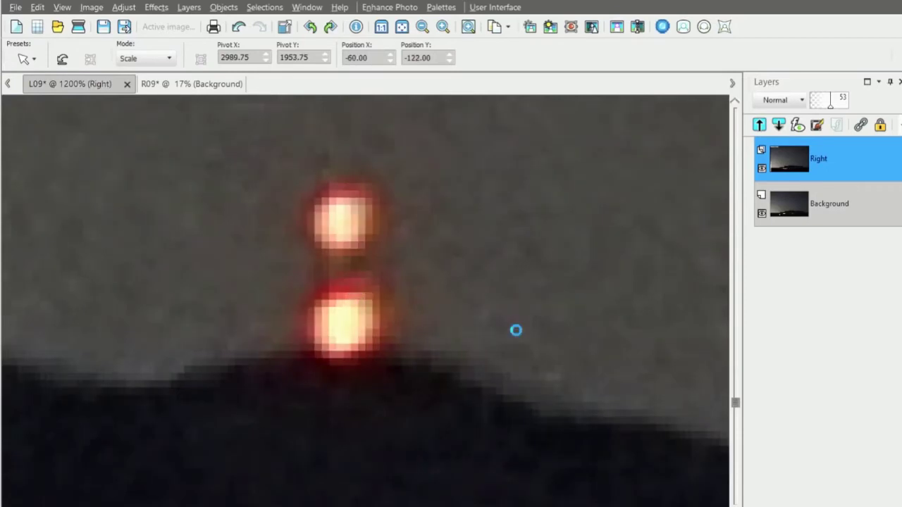
key("Left")
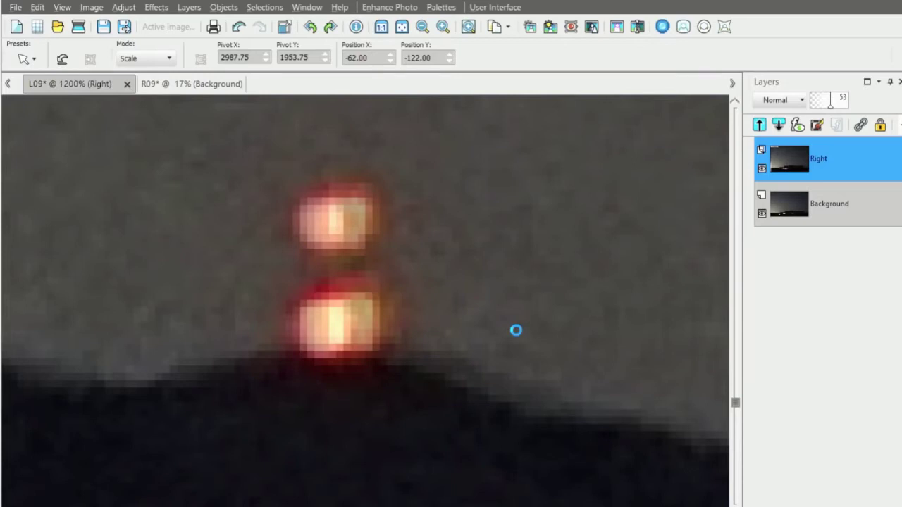
key("Up")
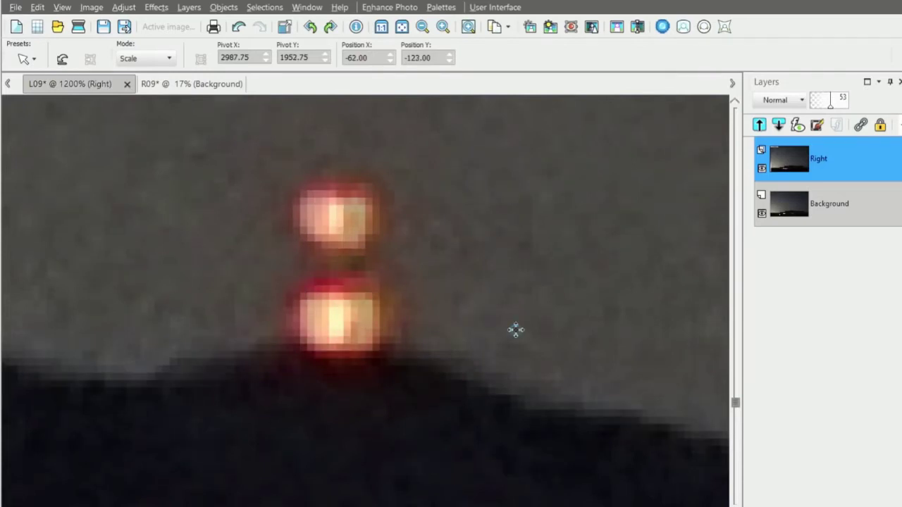
key("Right")
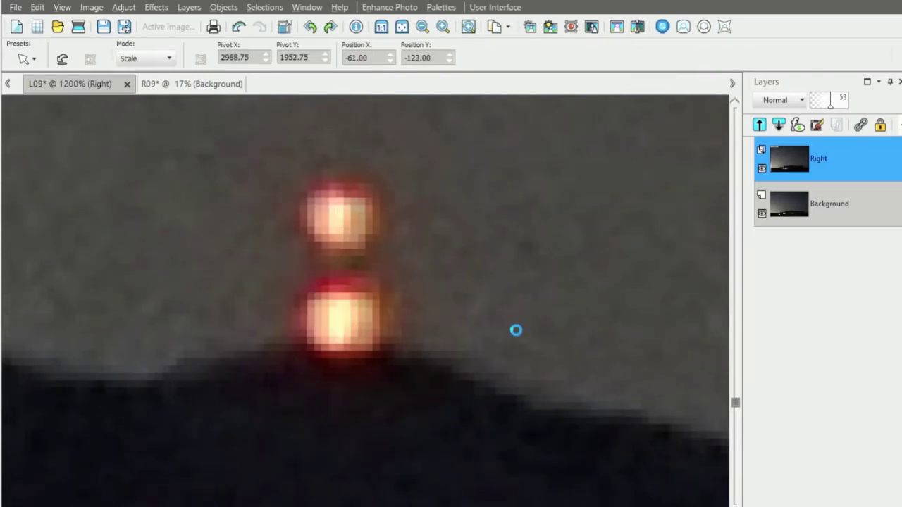
- Nudge the Right layer to position X -58, Y -122 for an exact overlap of the red tower lights
key("Right")
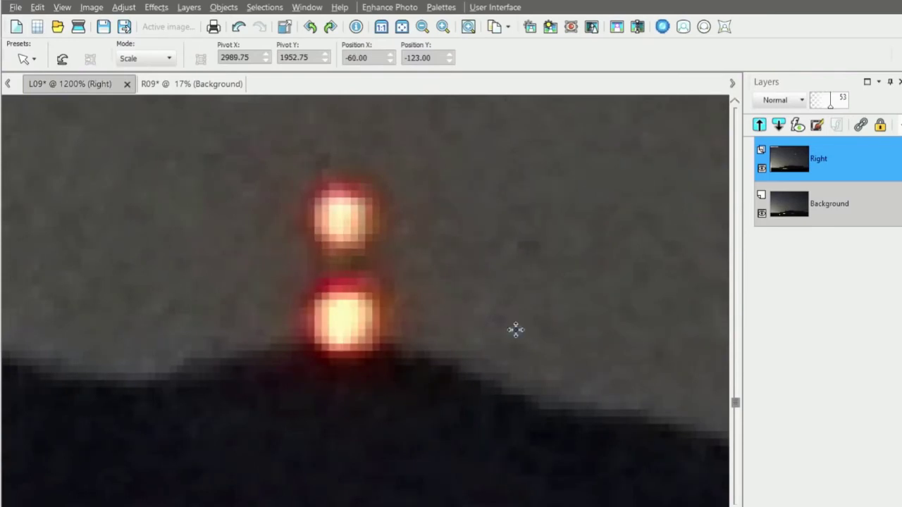
key("Right")
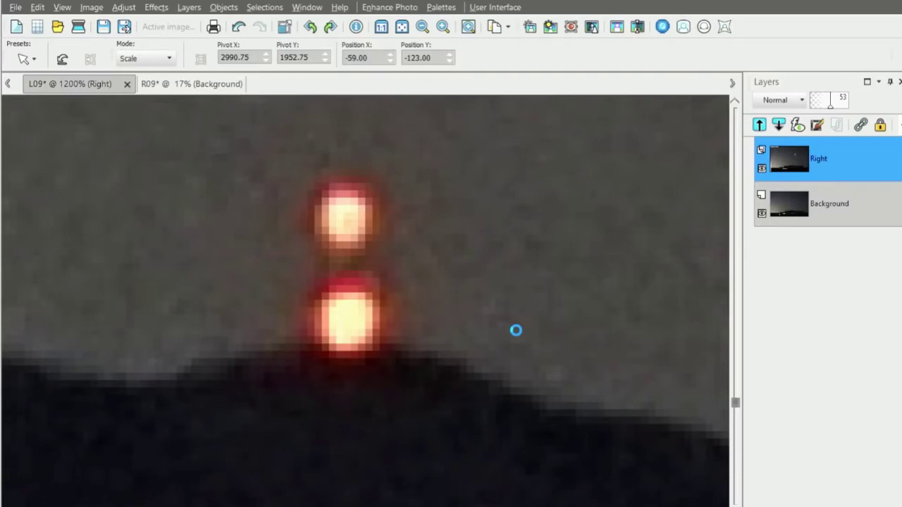
key("Right")
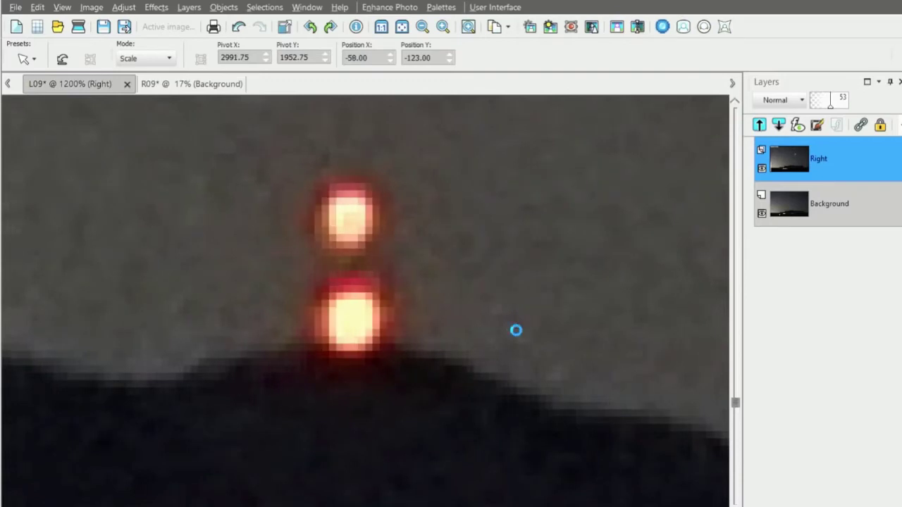
key("Right")
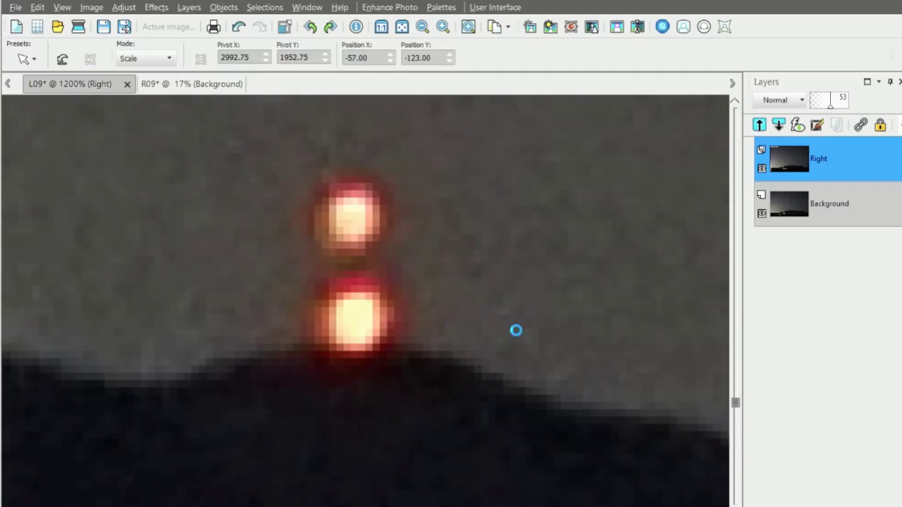
key("Left")
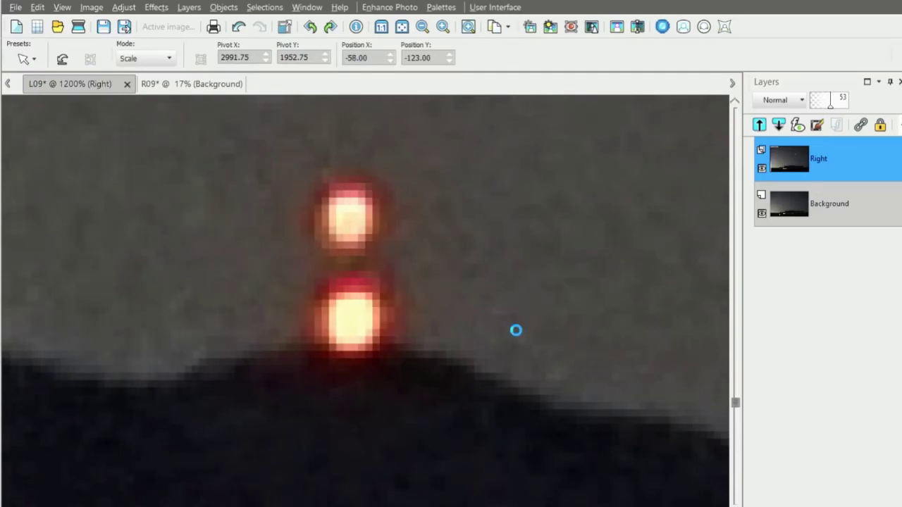
key("Left")
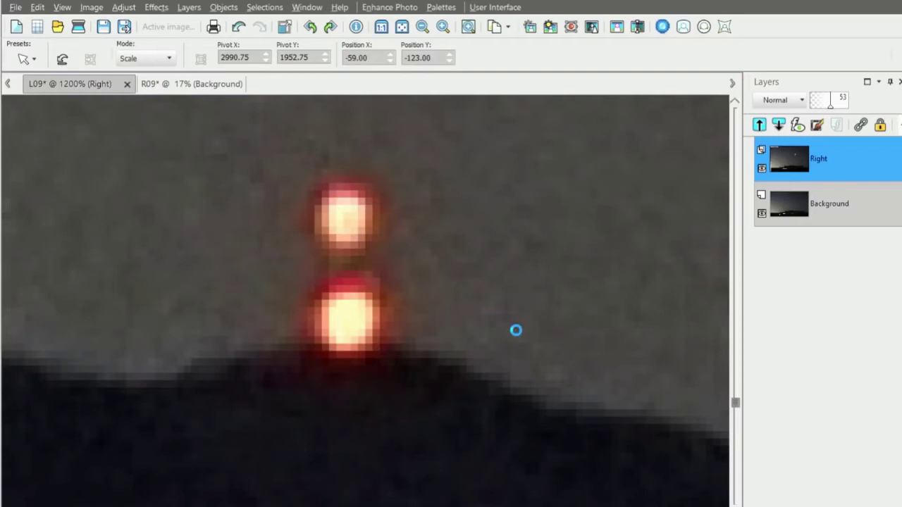
key("Right")
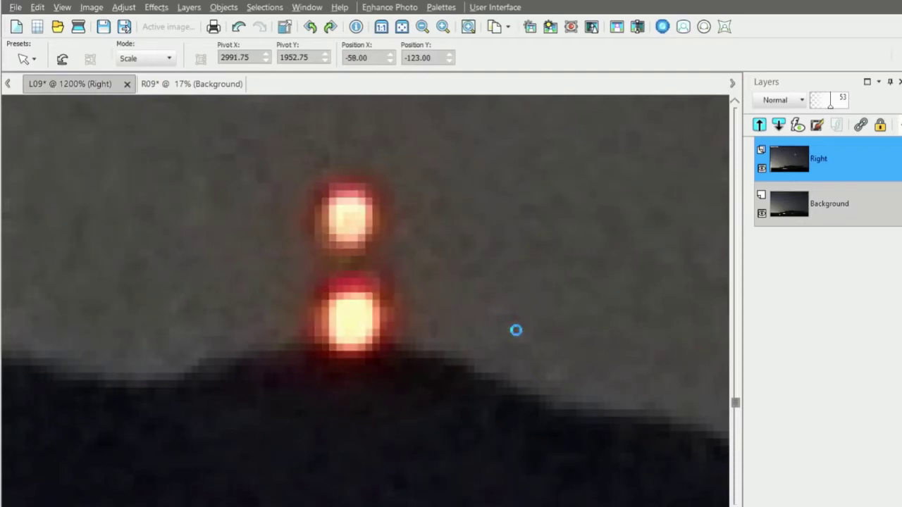
key("Down")
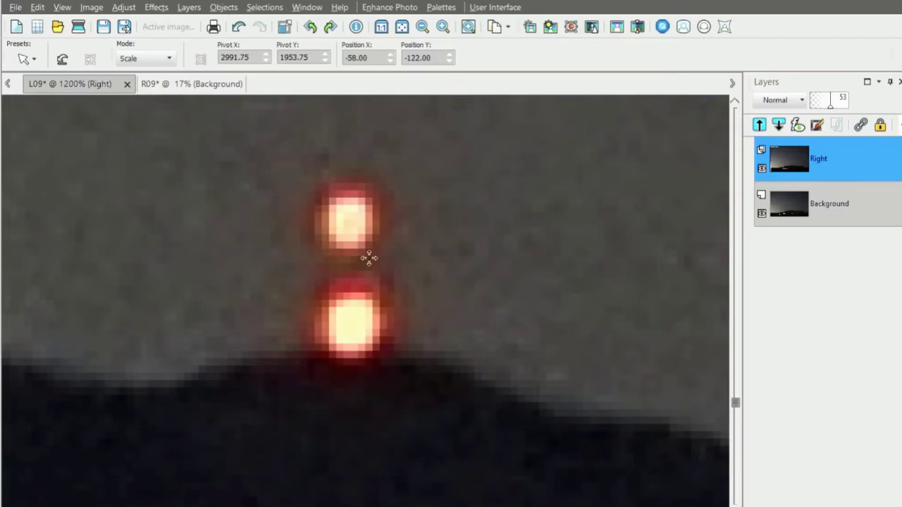
- Set the Right layer's blend mode to Lighten and its opacity to 74
scroll(368, 258, "down", 4)
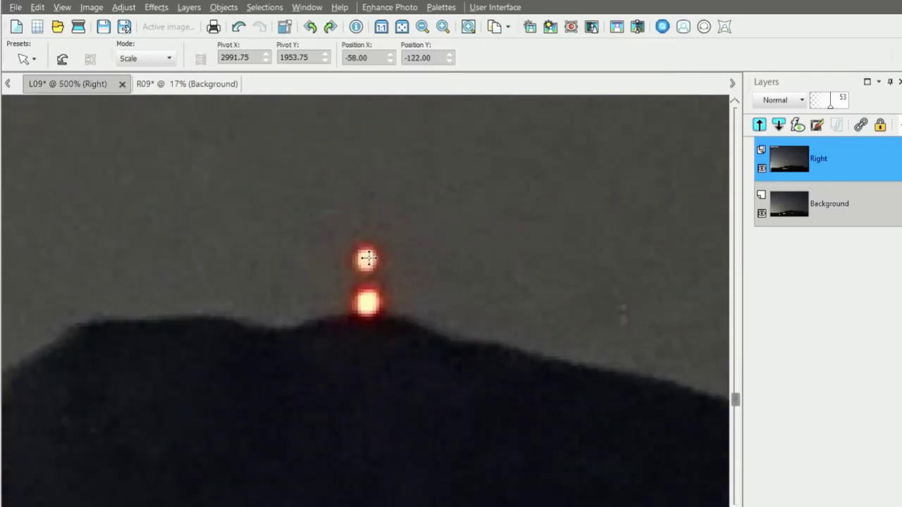
scroll(369, 259, "down", 3)
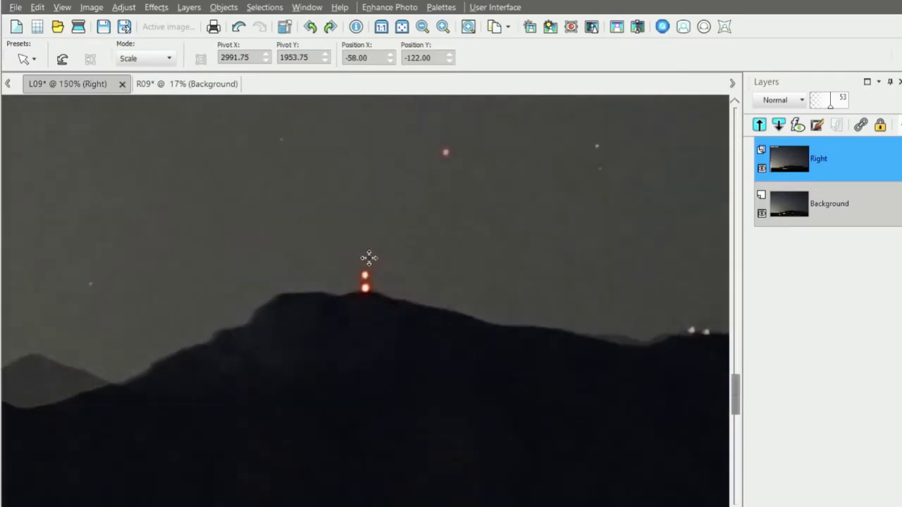
scroll(368, 258, "down", 2)
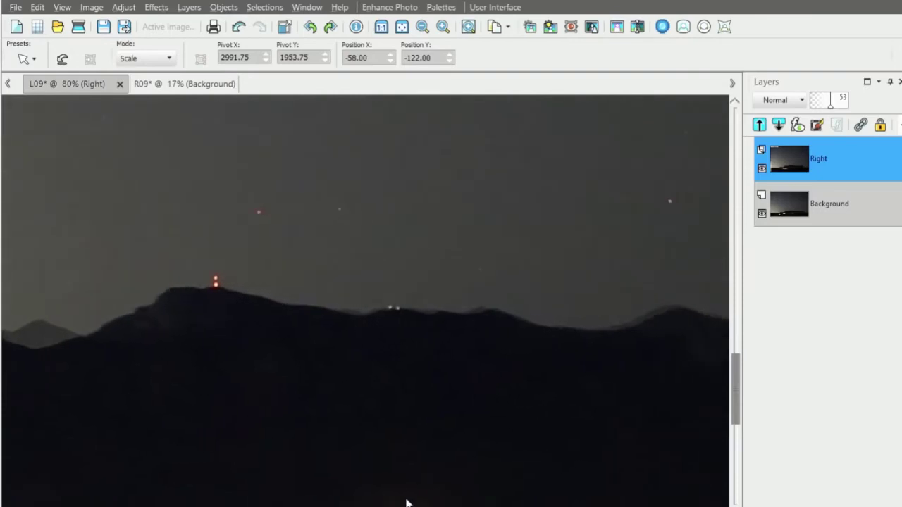
scroll(732, 367, "up", 5)
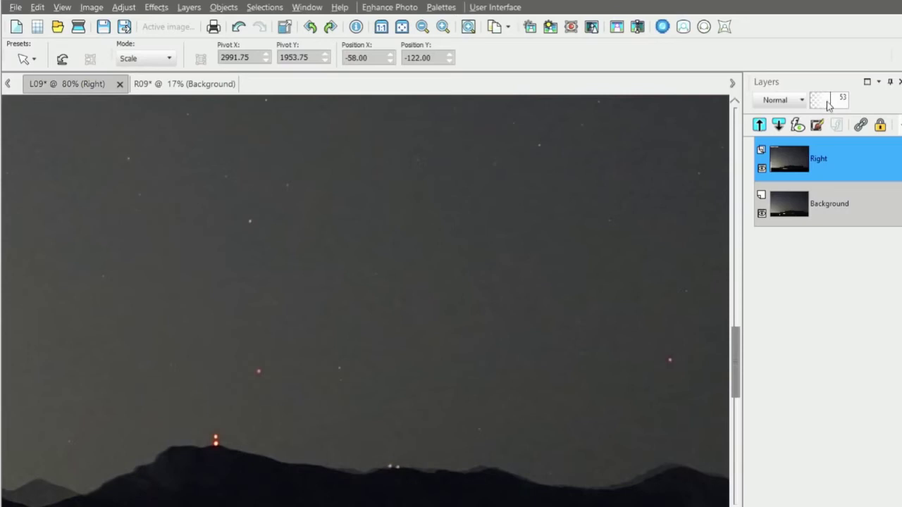
key("Down")
key("Down")
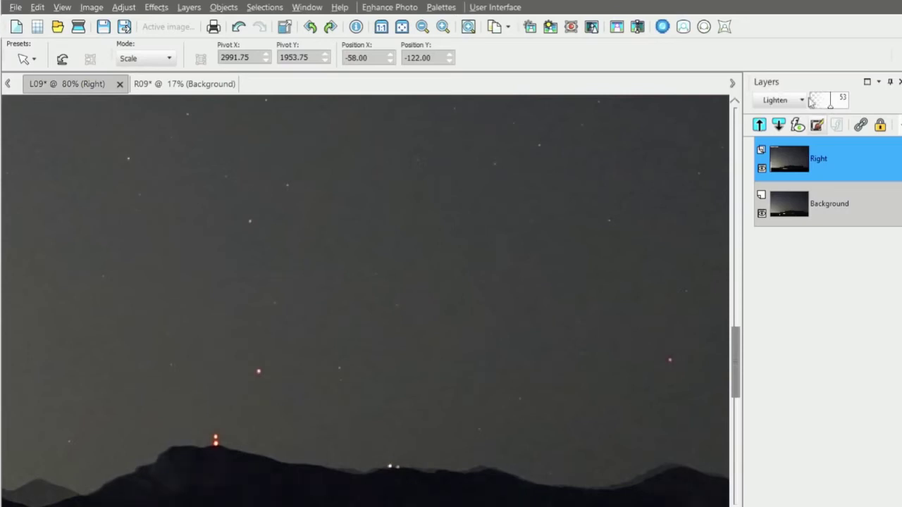
left_click_drag(829, 79, 834, 80)
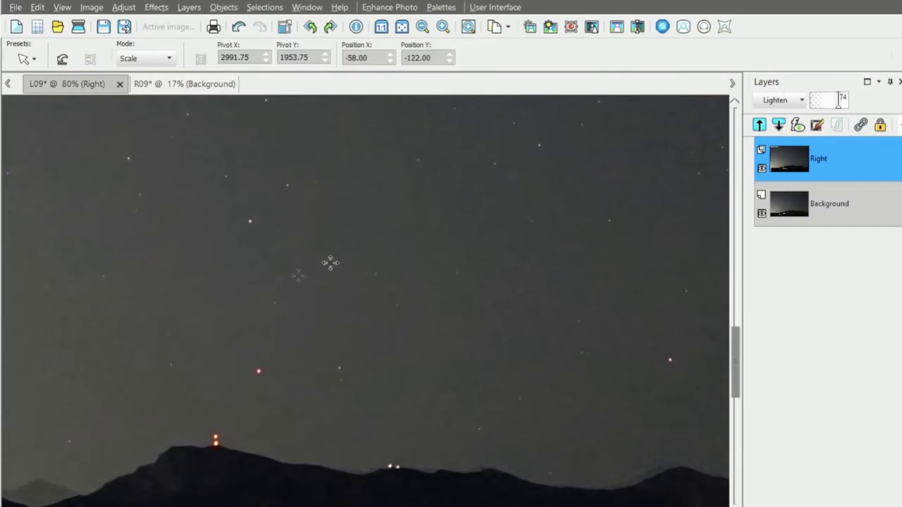
- Compare the two photos around the tower by hiding and showing the Right layer repeatedly, leaving it visible
left_click(761, 148)
left_click(761, 147)
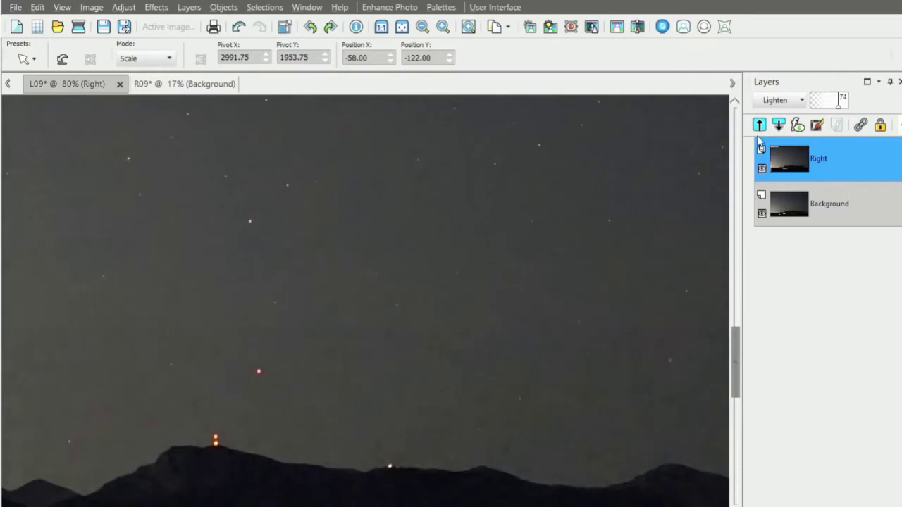
left_click(761, 147)
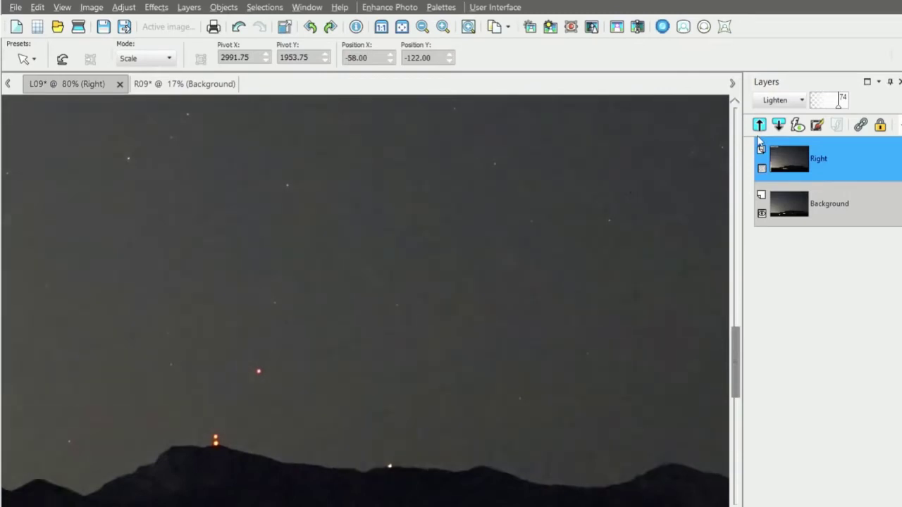
left_click(760, 146)
left_click(761, 147)
left_click(761, 147)
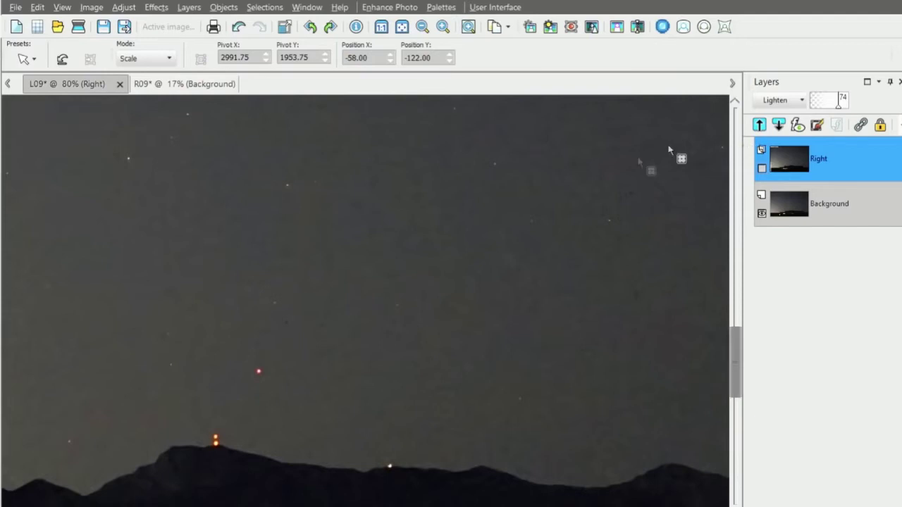
left_click_drag(392, 498, 362, 502)
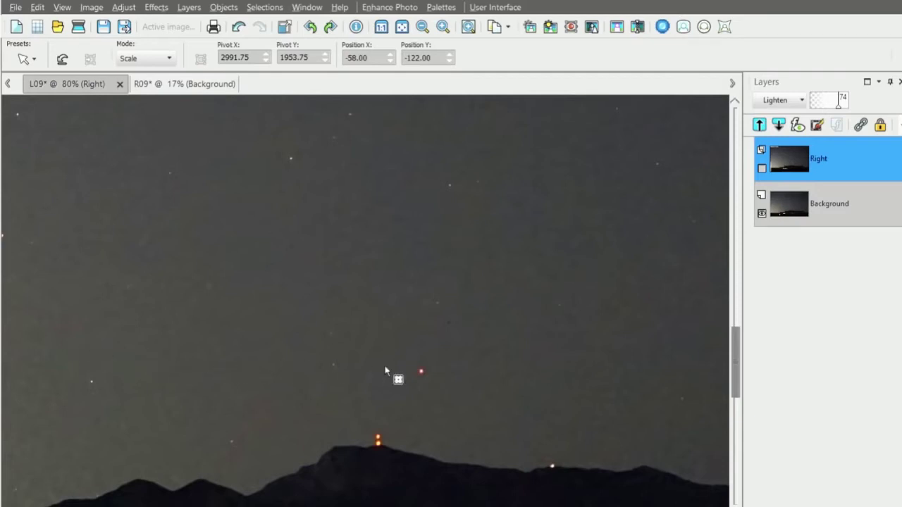
left_click(761, 168)
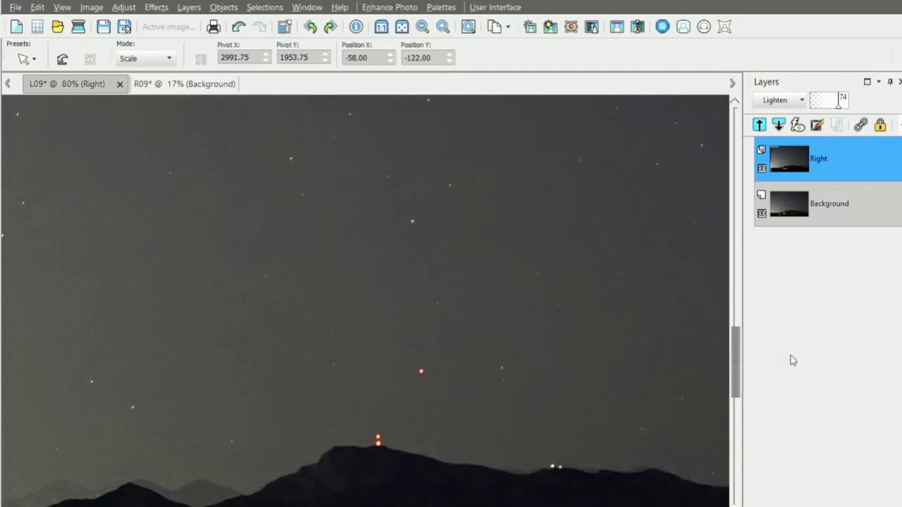
- Span the horizontal gap between the two images of the same star on either side of the tower with a rectangular selection, and clear it
key("s")
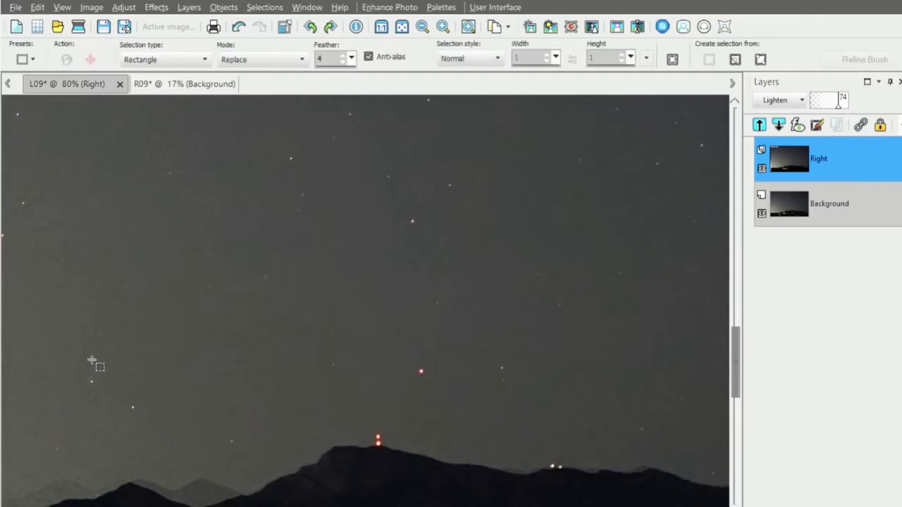
scroll(82, 369, "up", 1)
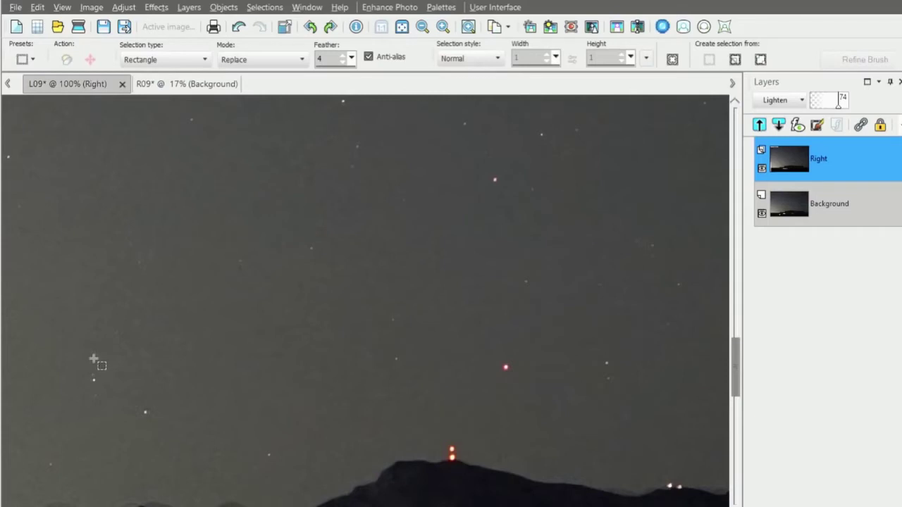
left_click_drag(92, 358, 604, 317)
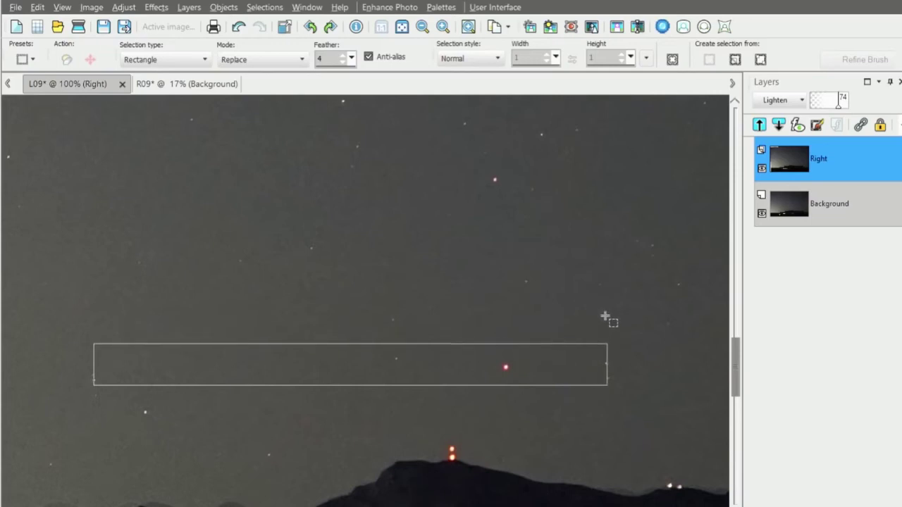
left_click_drag(604, 317, 604, 315)
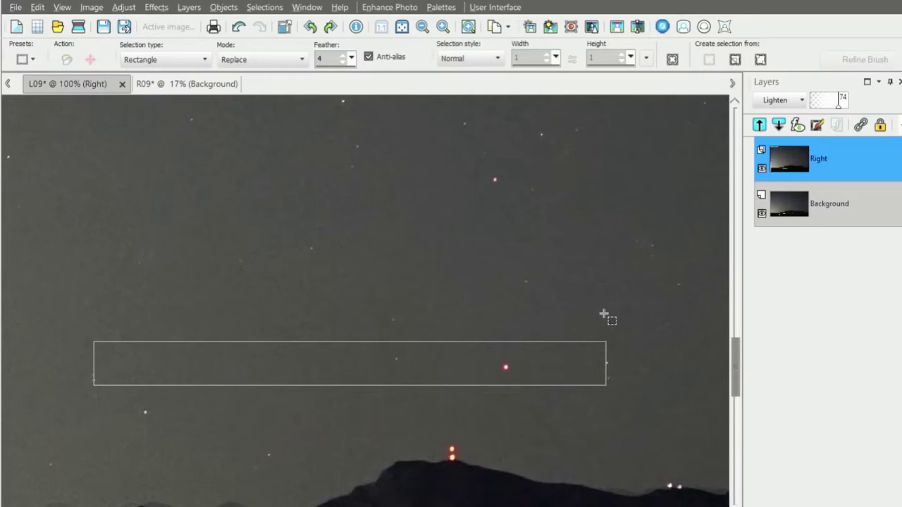
left_click_drag(603, 314, 604, 318)
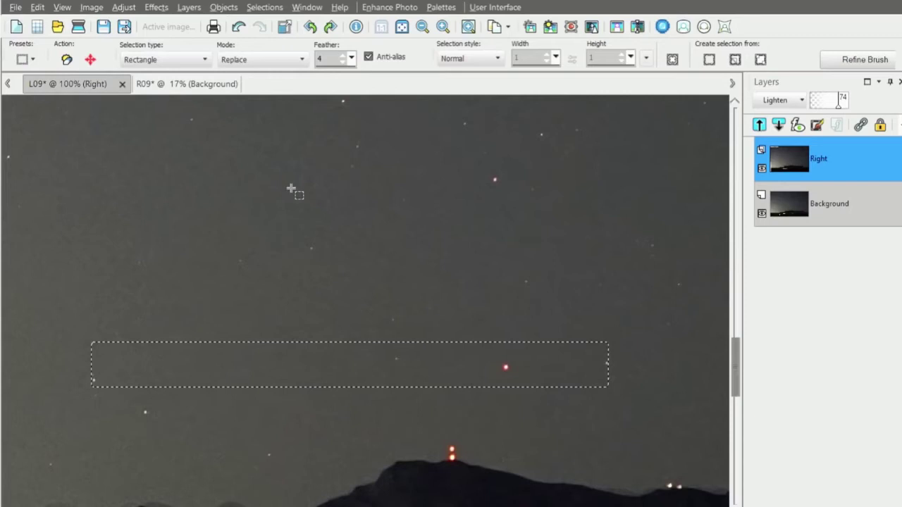
key("ctrl+d")
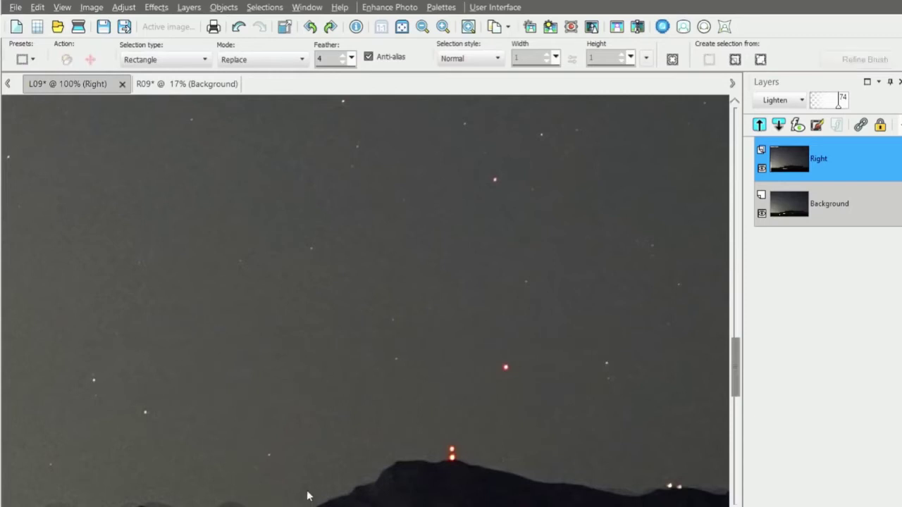
- Hide the Right layer to view the Background's stars around the tower on their own
scroll(303, 499, "left", 1)
scroll(302, 499, "left", 1)
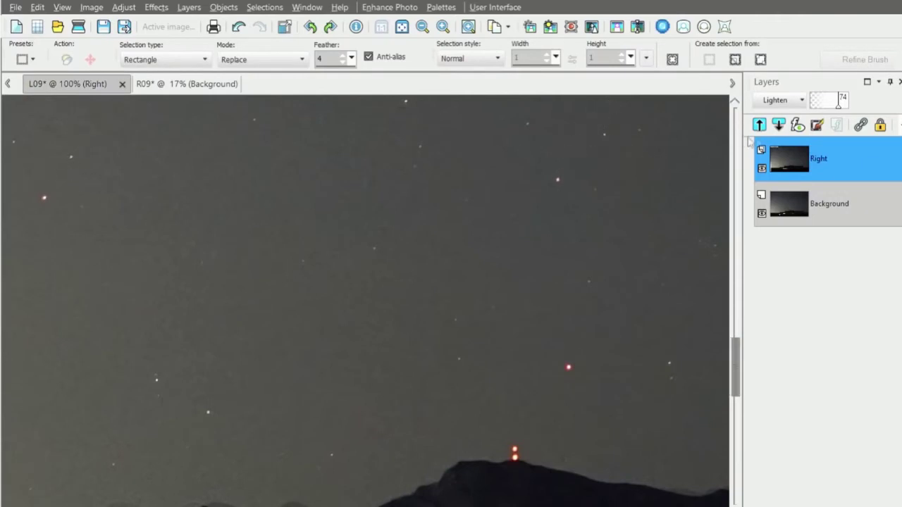
left_click(761, 168)
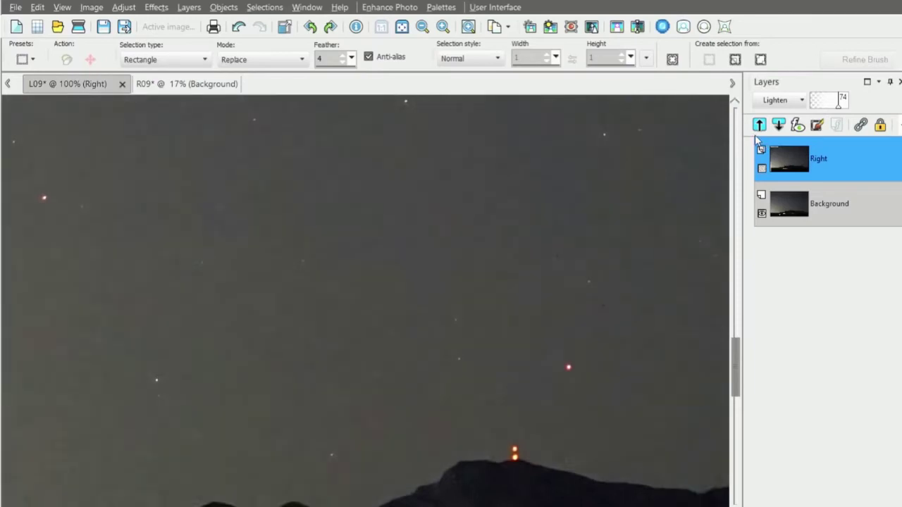
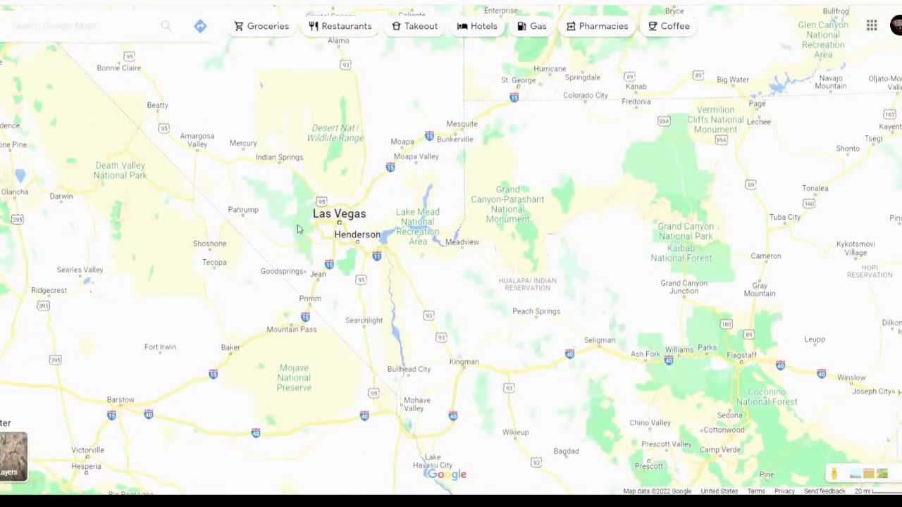
- In Google Maps, locate the desert area along Route 160 west of Las Vegas and Mountain Springs
scroll(294, 261, "up", 2)
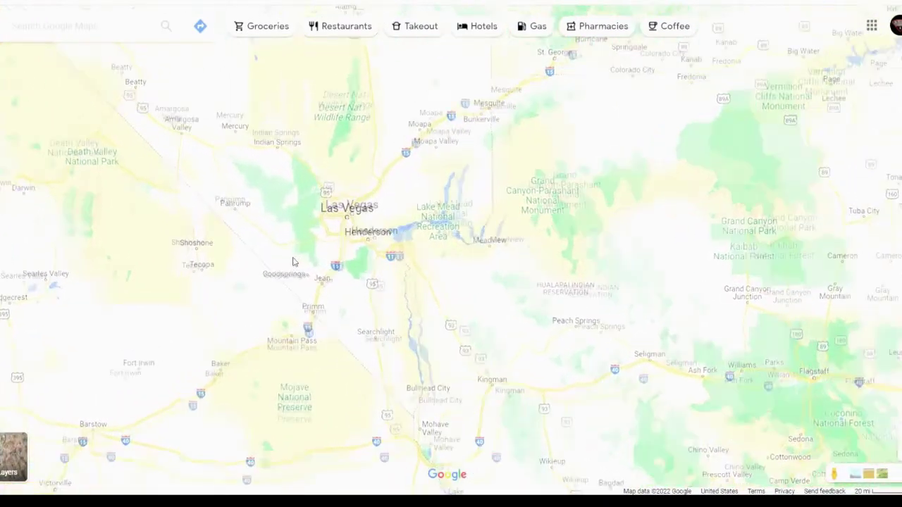
scroll(294, 261, "up", 1)
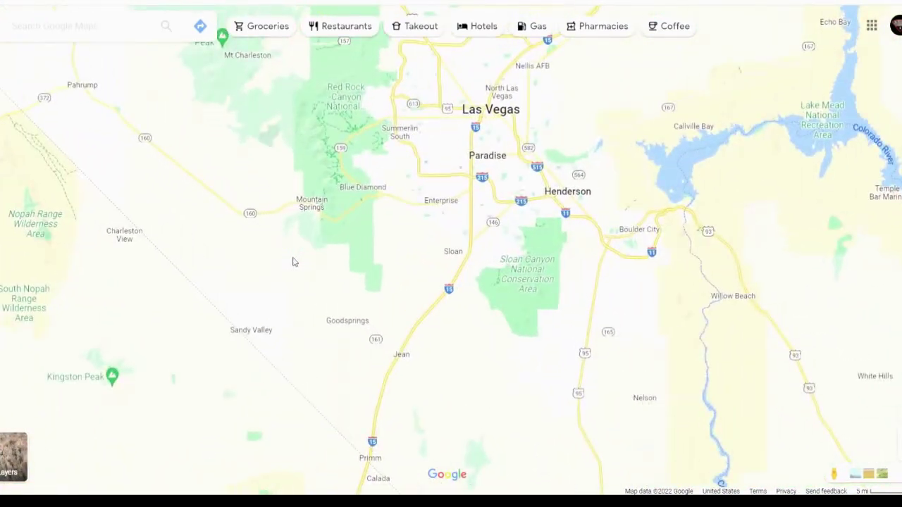
scroll(294, 262, "up", 1)
scroll(143, 188, "up", 1)
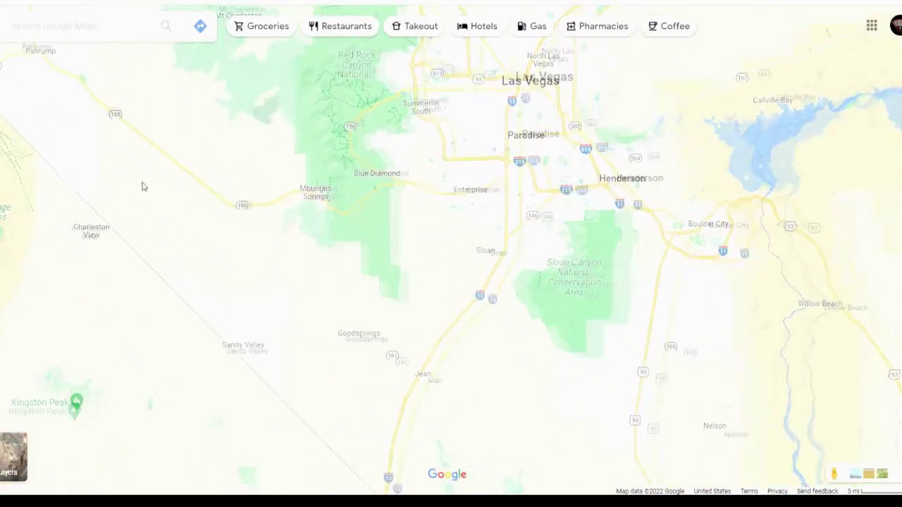
scroll(145, 184, "up", 2)
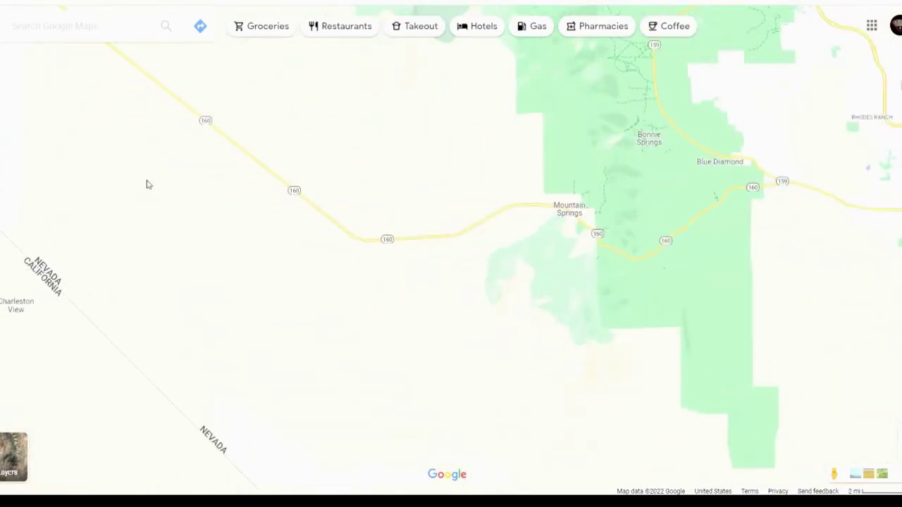
- Show the satellite imagery and close in on Tecopa Rd west of Nevada State Rd 160
left_click(14, 458)
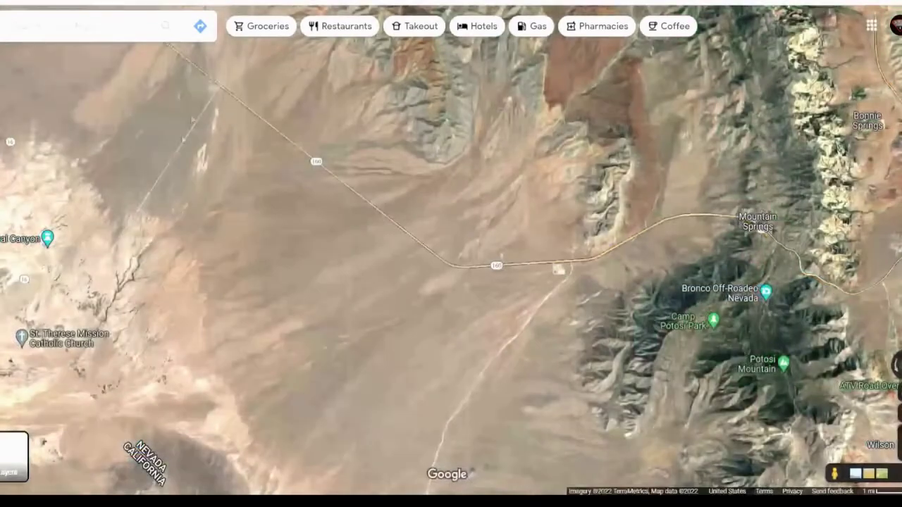
scroll(183, 140, "up", 2)
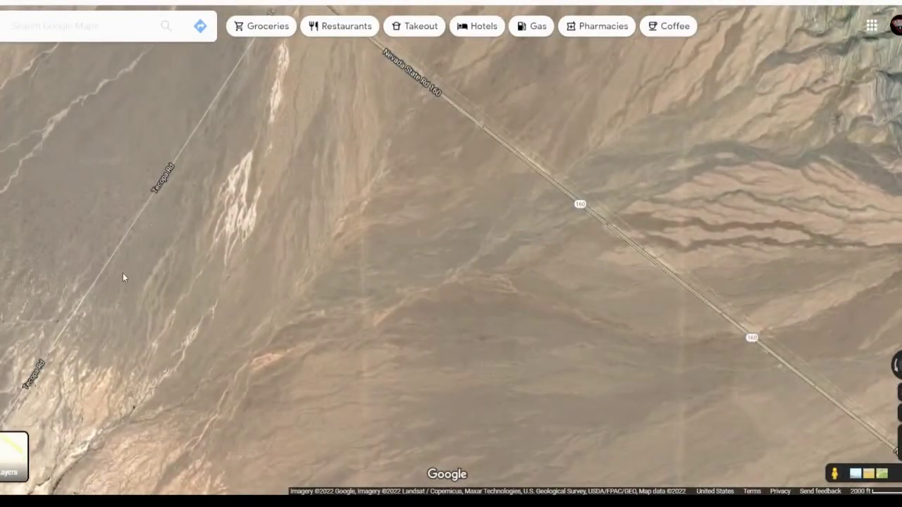
scroll(124, 270, "up", 1)
scroll(166, 184, "up", 1)
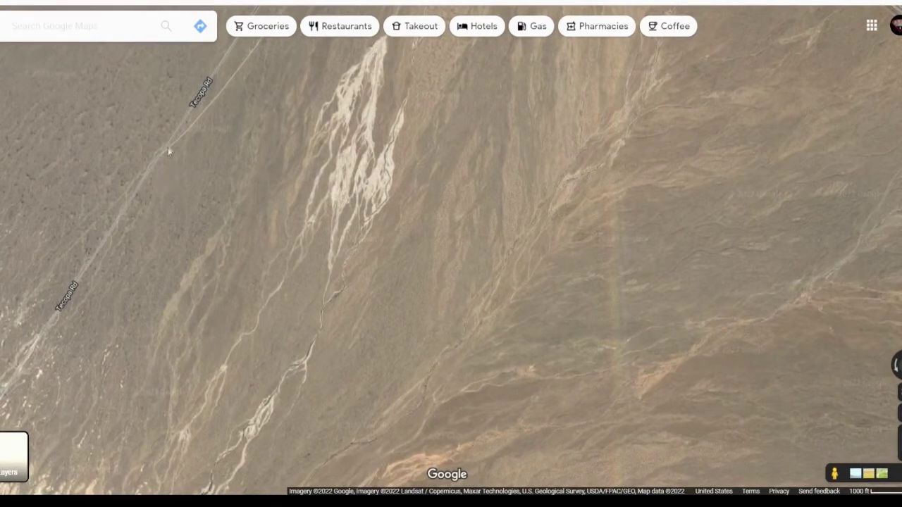
- Start a distance measurement in Google Maps from a point on Tecopa Rd
left_click_drag(177, 142, 216, 179)
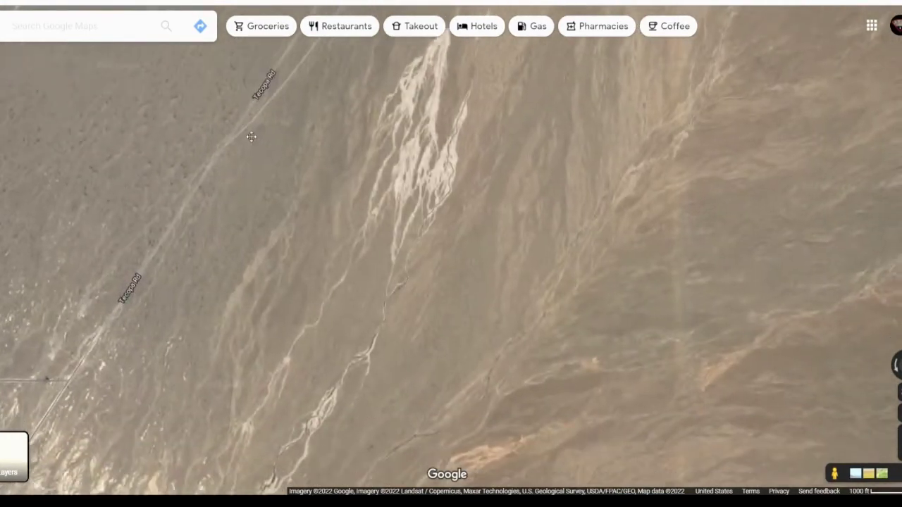
right_click(202, 179)
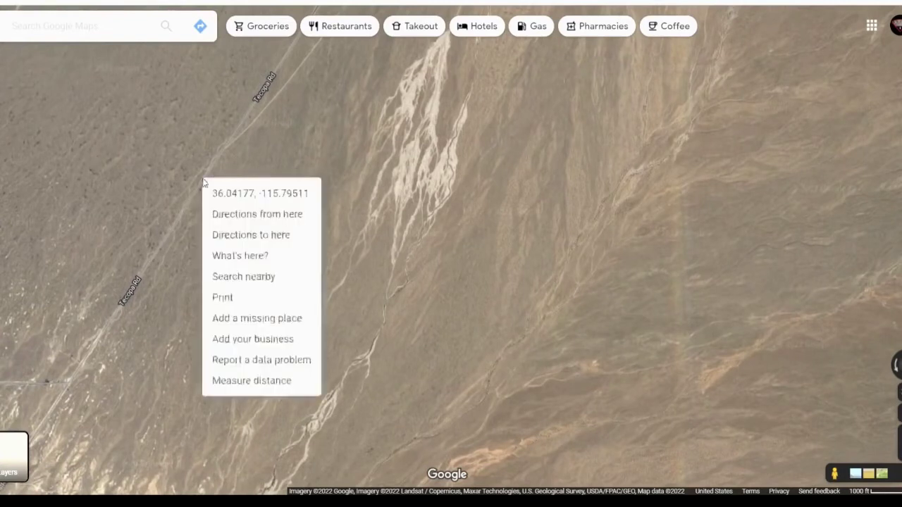
left_click(268, 381)
scroll(262, 215, "down", 5)
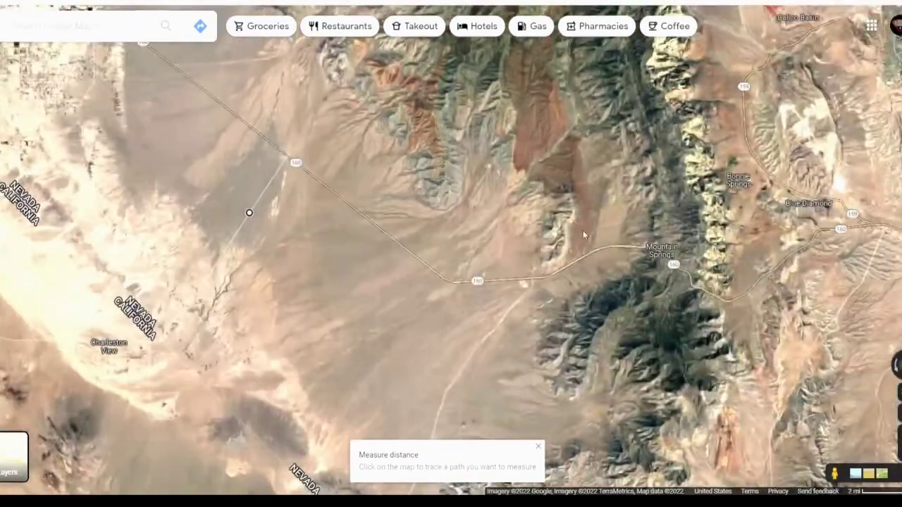
- Measure the distance to Potosi Mountain, and extend the end point east across the mountains to just south of Blue Diamond
left_click_drag(582, 230, 341, 172)
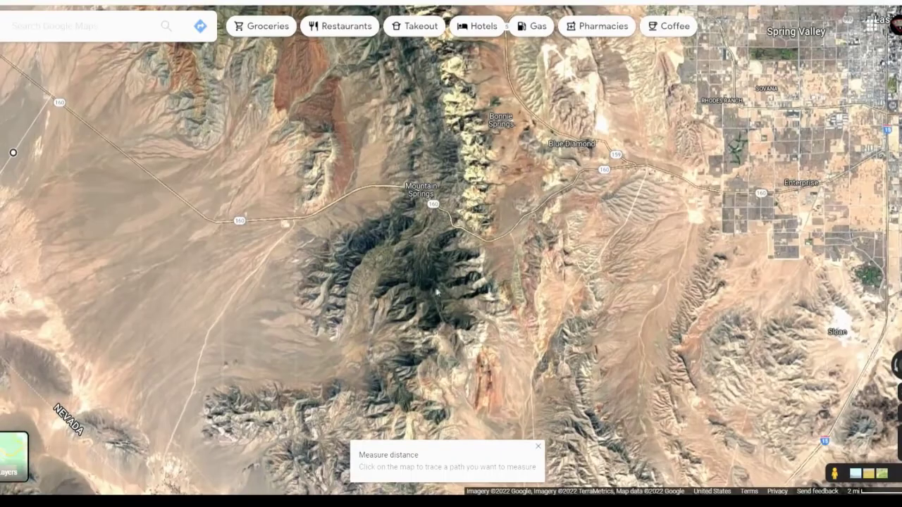
scroll(451, 289, "up", 2)
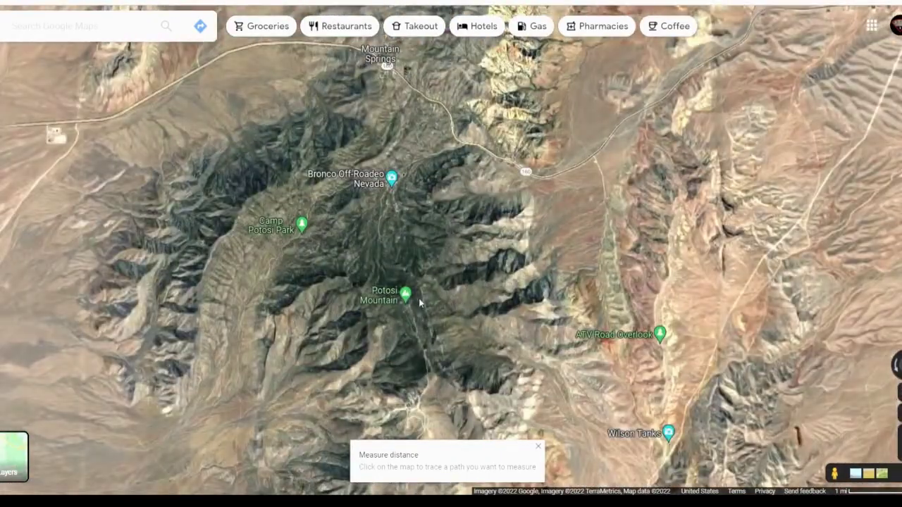
scroll(420, 301, "down", 2)
scroll(421, 302, "down", 3)
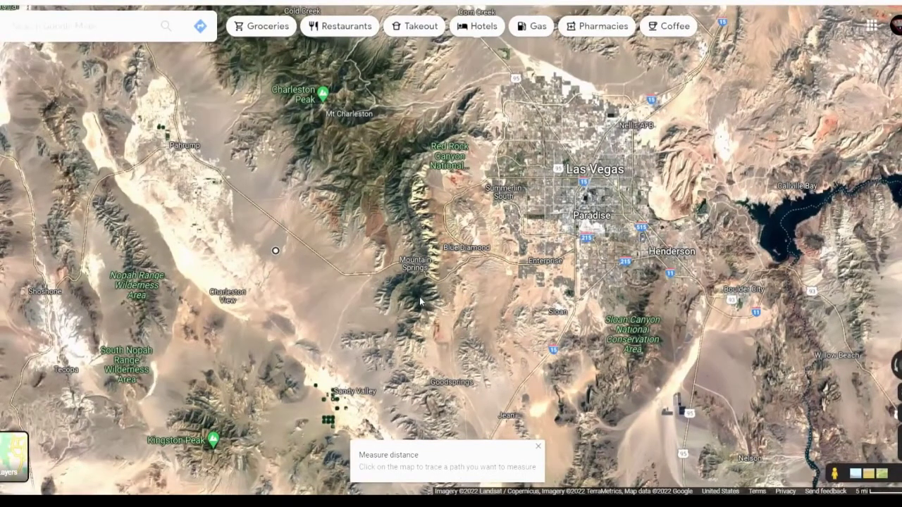
right_click(421, 301)
left_click(474, 449)
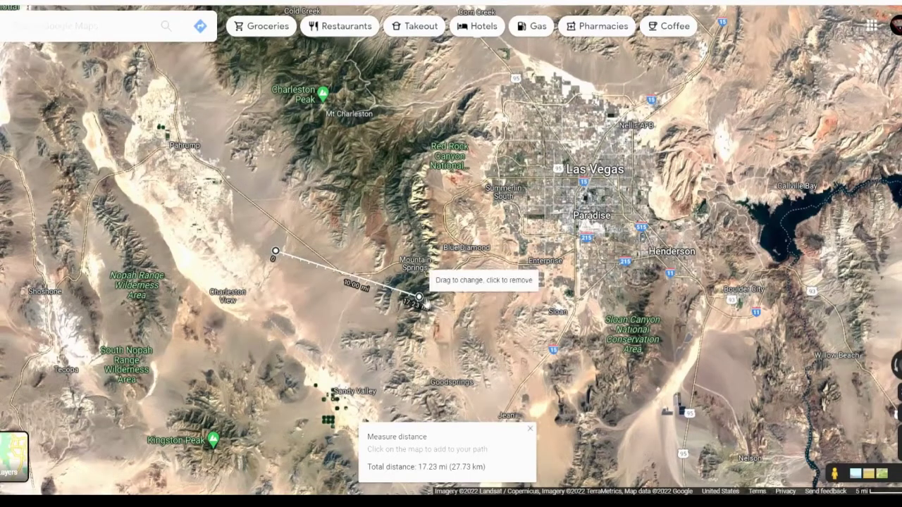
left_click_drag(421, 299, 468, 271)
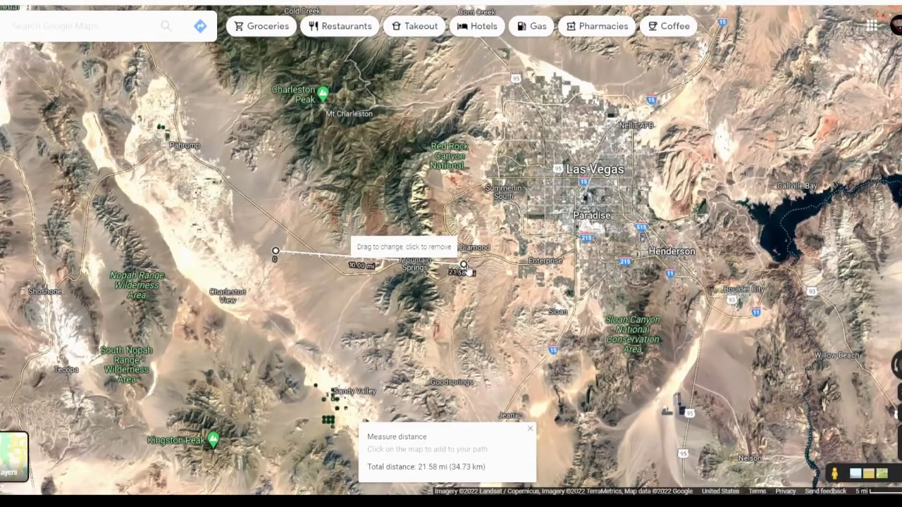
left_click_drag(467, 270, 477, 273)
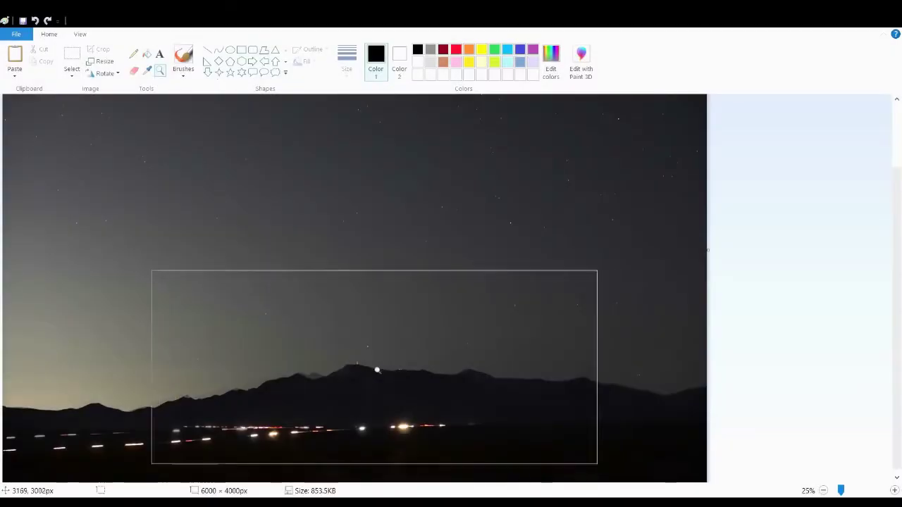
- In Paint, span the horizontal gap between the two images of the white star low beside the tower with a rectangular selection, and clear it
scroll(377, 370, "up", 1)
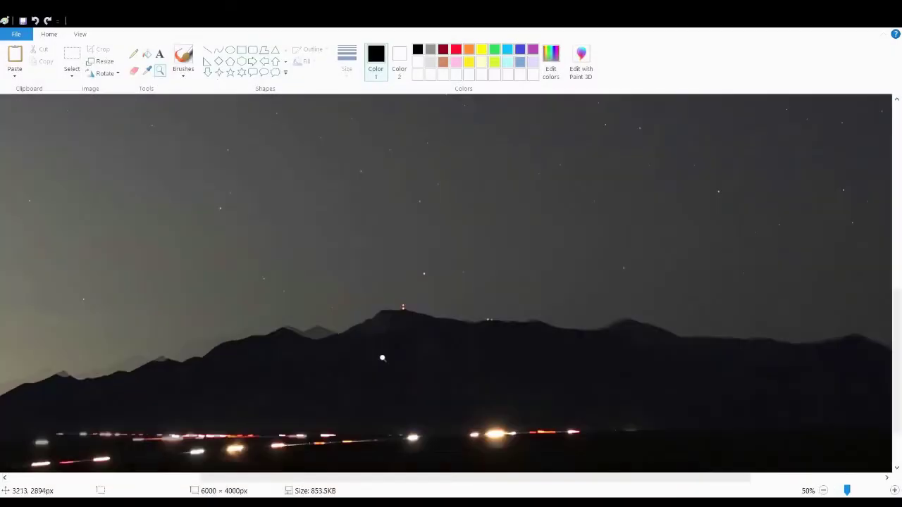
scroll(484, 287, "up", 1)
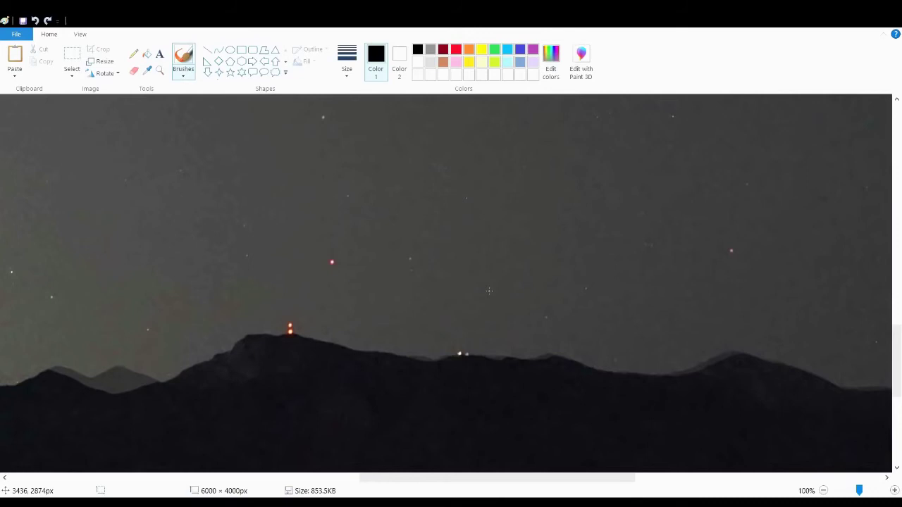
left_click_drag(402, 483, 382, 487)
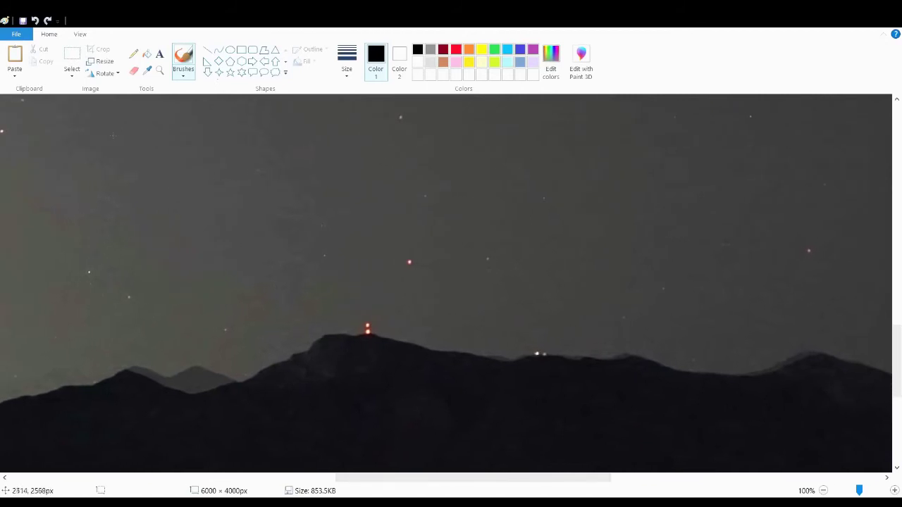
left_click(71, 56)
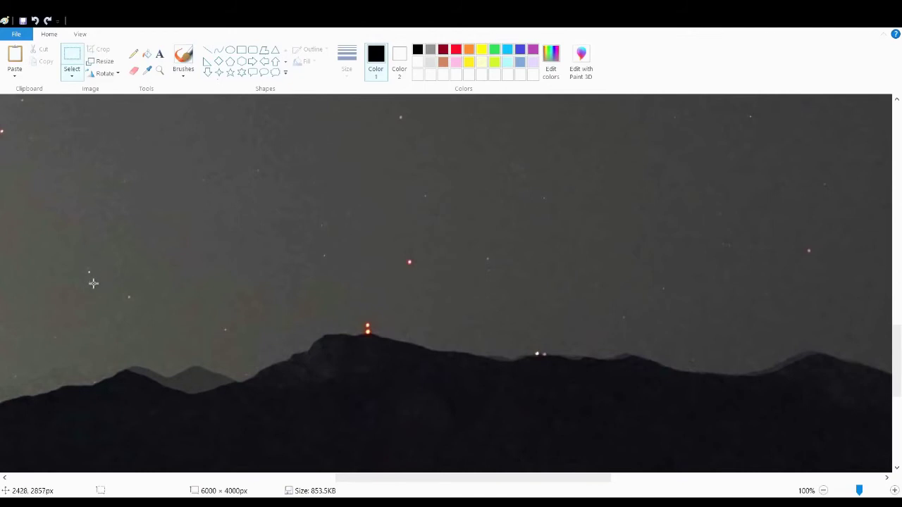
left_click_drag(89, 279, 492, 237)
left_click_drag(492, 236, 492, 238)
left_click_drag(492, 238, 490, 237)
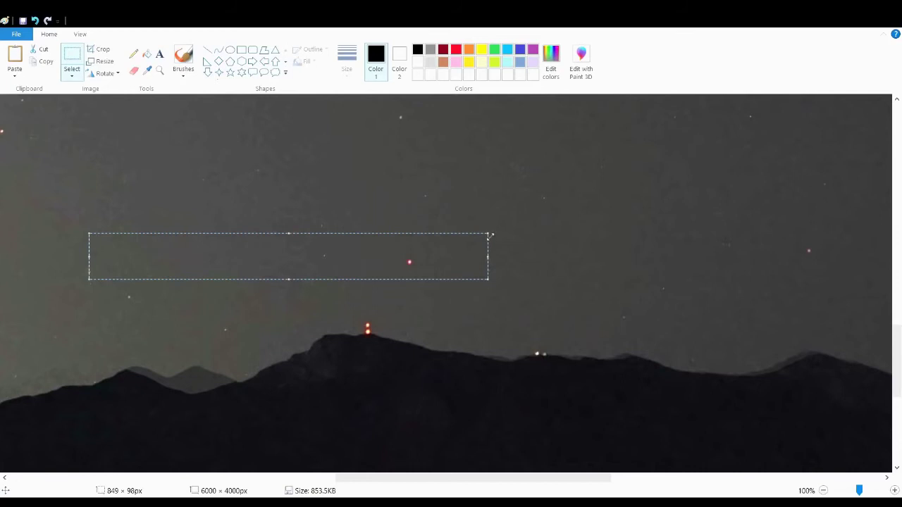
left_click(447, 212)
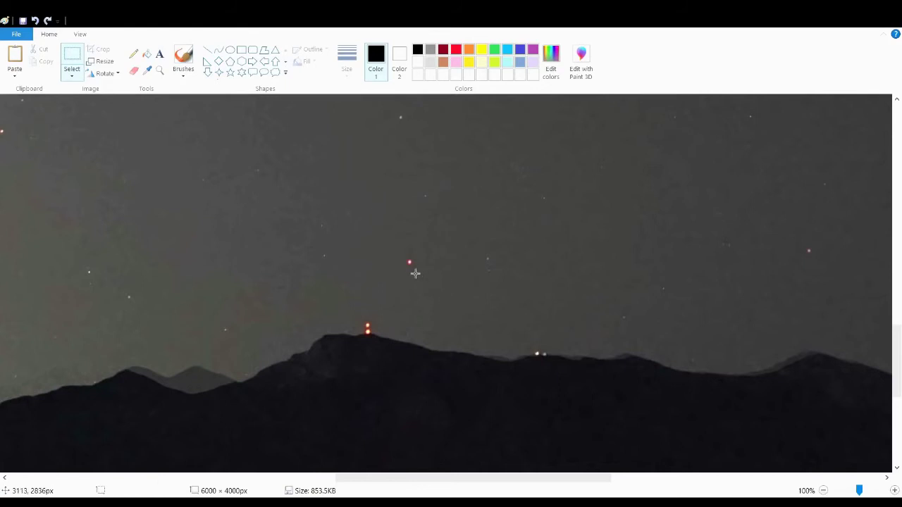
- Span the gap from the bright red star just above the tower to its match farther right with a rectangular selection, and clear it
left_click_drag(412, 272, 812, 215)
left_click(810, 214)
left_click_drag(409, 269, 814, 227)
left_click_drag(813, 227, 813, 229)
left_click_drag(812, 229, 812, 229)
left_click(516, 165)
- Span the horizontal gap between the two images of a star higher in the sky with a rectangular selection
left_click_drag(368, 480, 242, 171)
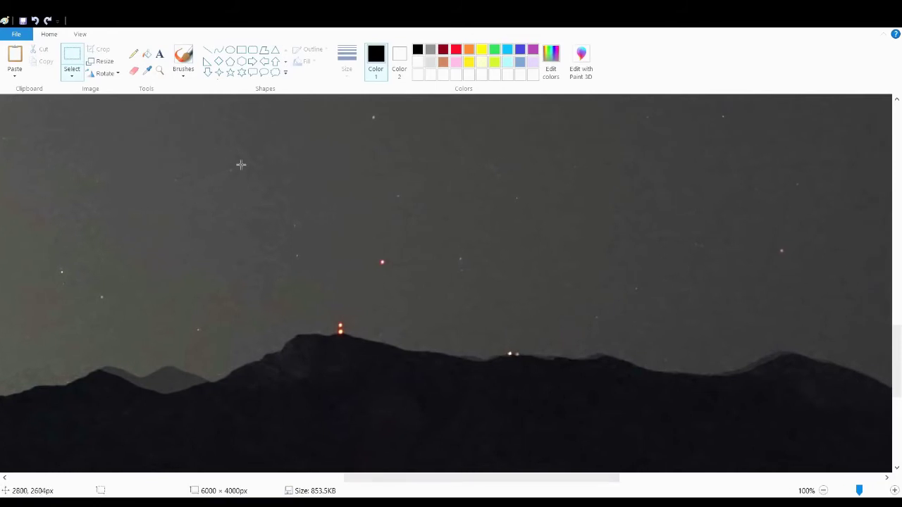
scroll(241, 165, "up", 3)
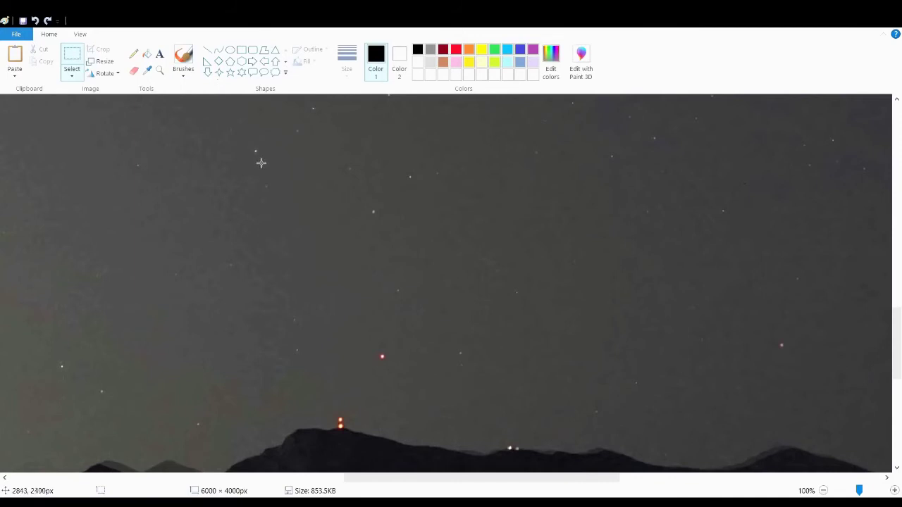
mouse_move(256, 157)
left_mouse_down()
mouse_move(283, 107)
mouse_move(573, 106)
mouse_move(658, 127)
left_mouse_up()
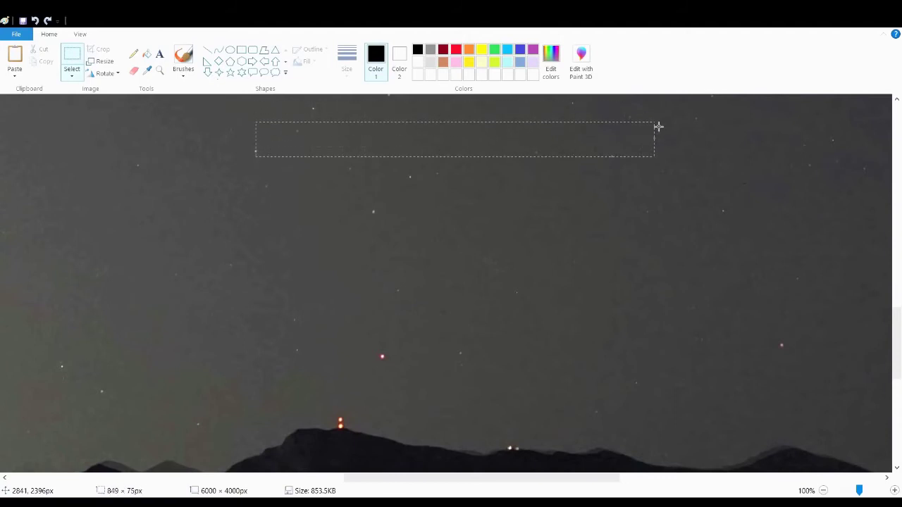
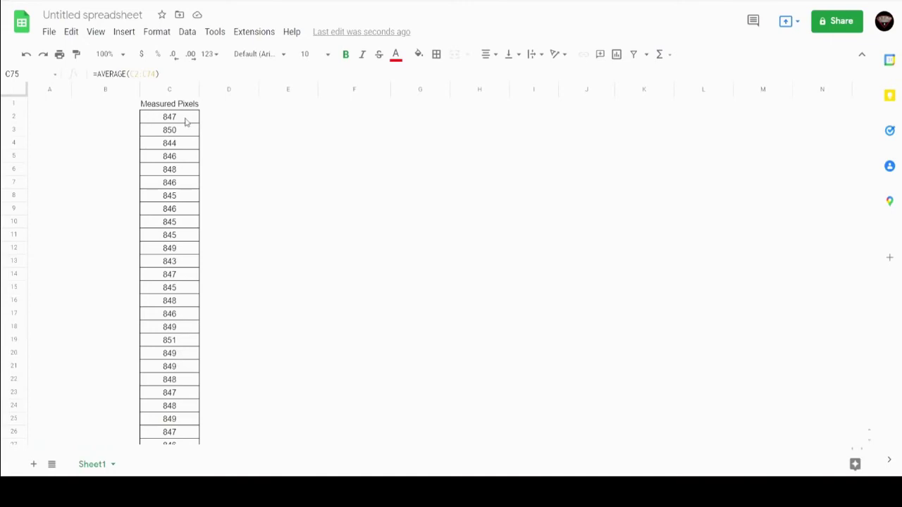
- In Google Sheets, review the Measured Pixels entries in column C down to the histogram and the summary tables
left_click(187, 133)
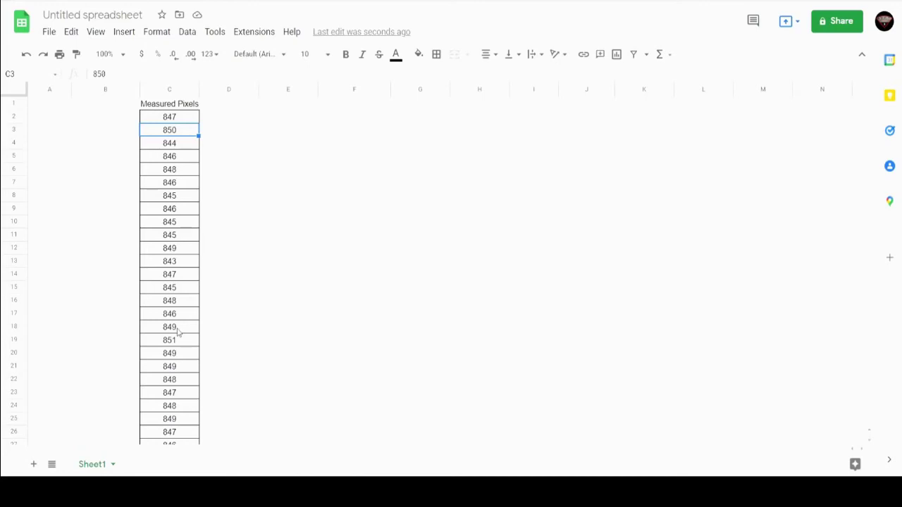
left_click(176, 392)
scroll(181, 389, "down", 3)
scroll(181, 389, "down", 3)
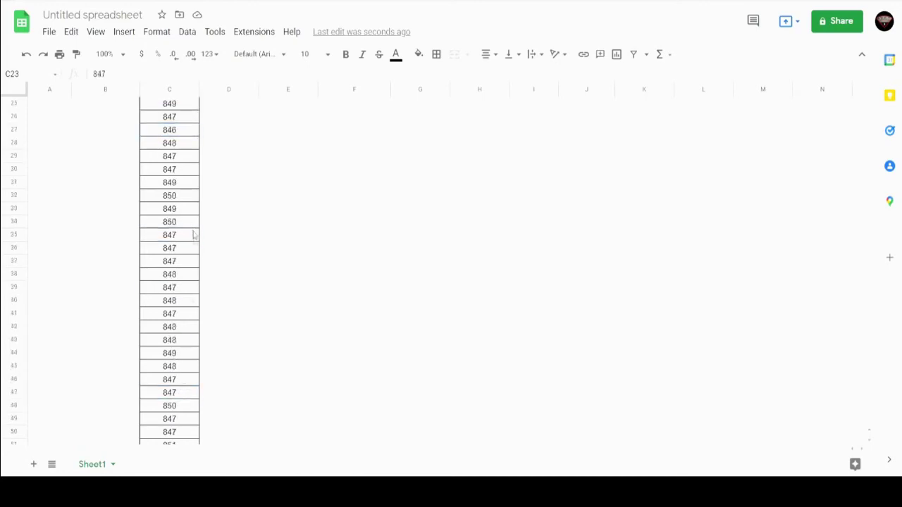
left_click(178, 199)
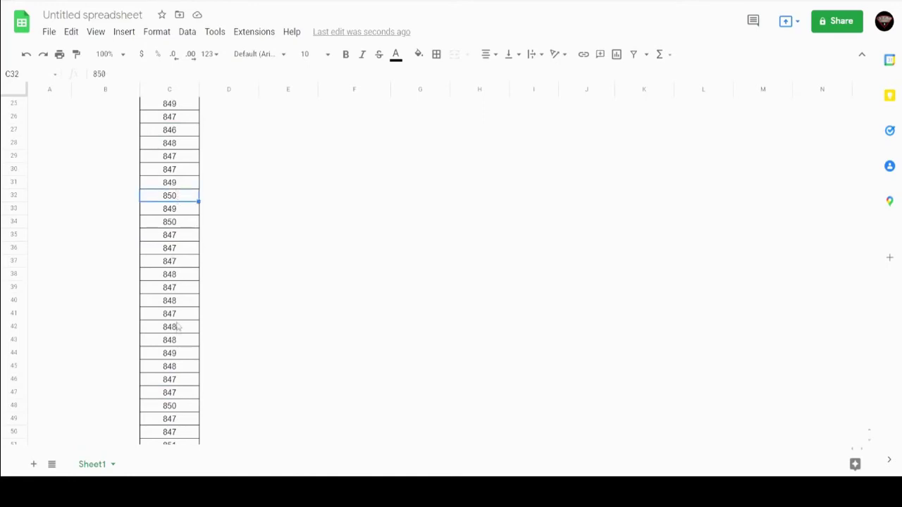
scroll(180, 355, "down", 2)
scroll(180, 355, "down", 3)
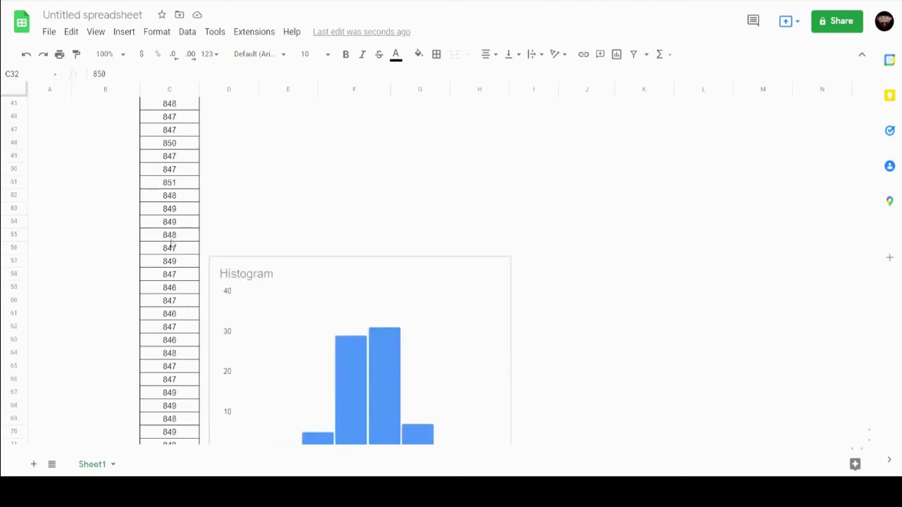
scroll(172, 244, "down", 2)
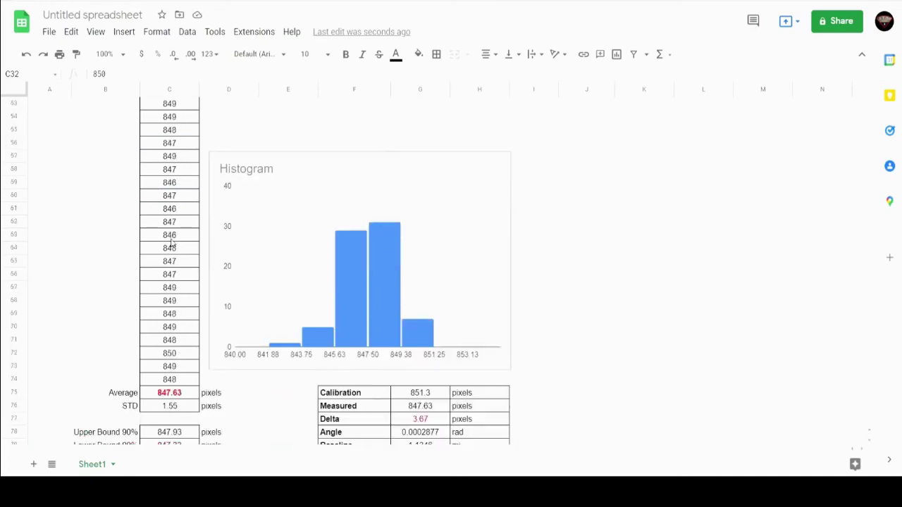
scroll(171, 244, "down", 1)
scroll(171, 243, "down", 1)
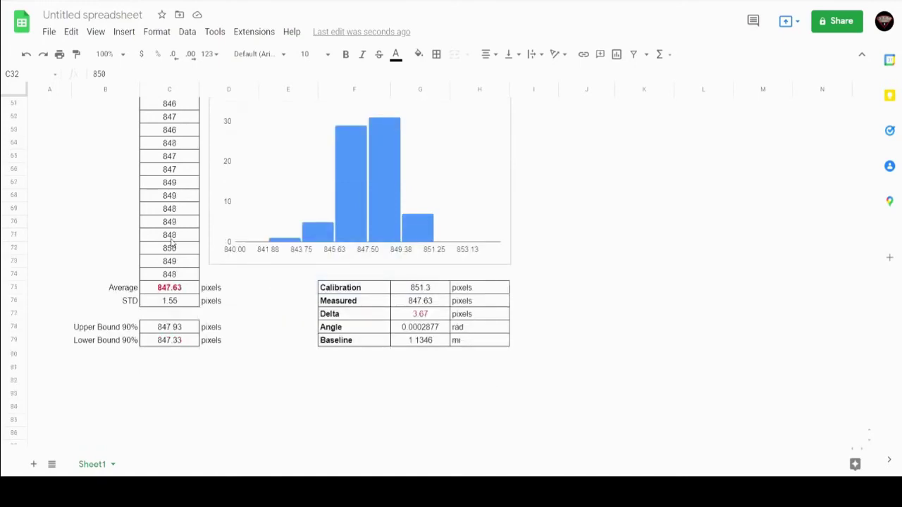
- Inspect the formulas behind the Average, STD, Upper Bound 90% and Lower Bound 90% cells
left_click(169, 290)
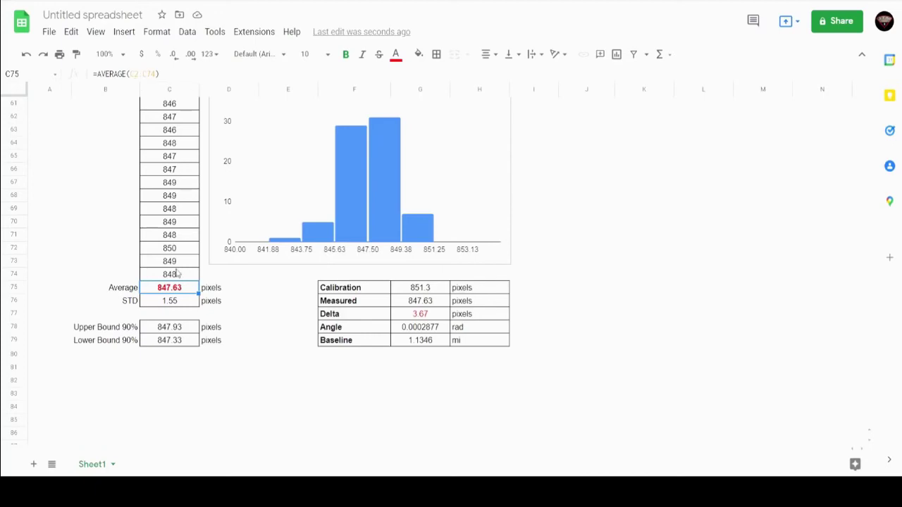
left_click(173, 302)
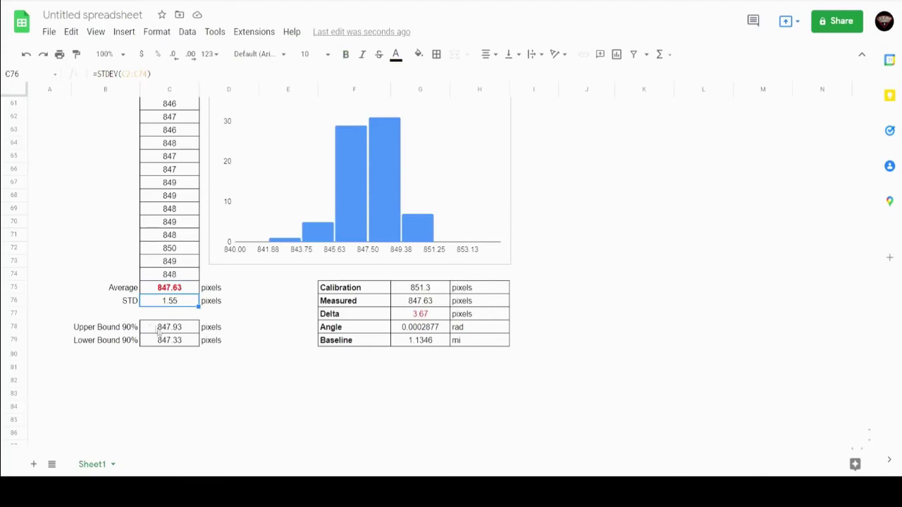
left_click(173, 330)
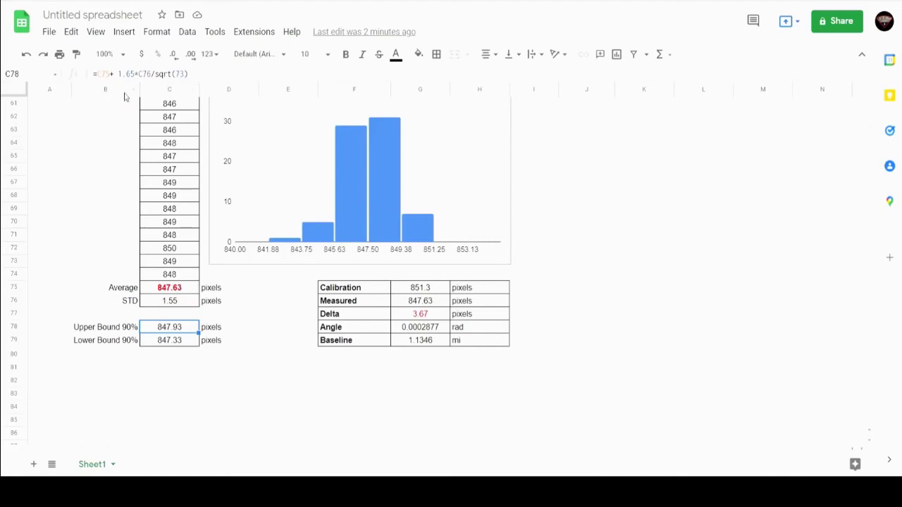
left_click(175, 343)
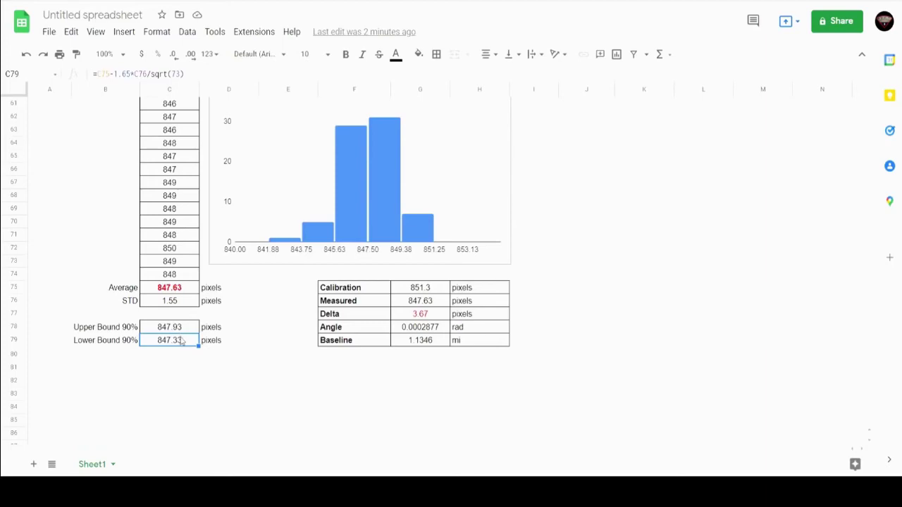
- Inspect the Calibration value and the formulas behind the Delta and Angle cells in the results table
left_click(428, 290)
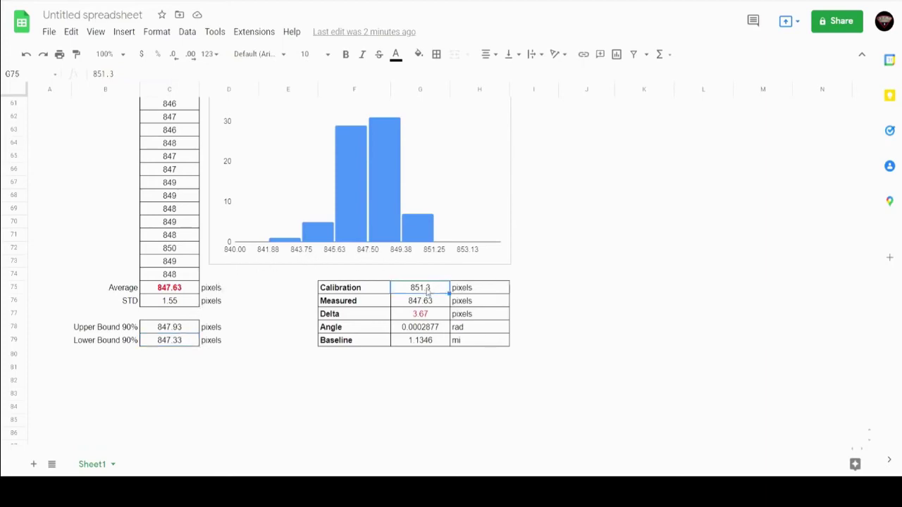
scroll(427, 290, "up", 2)
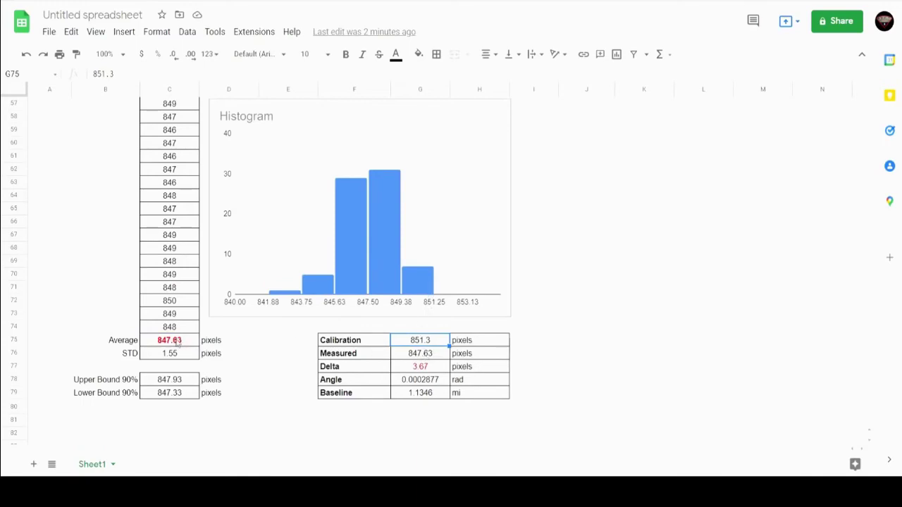
left_click(423, 369)
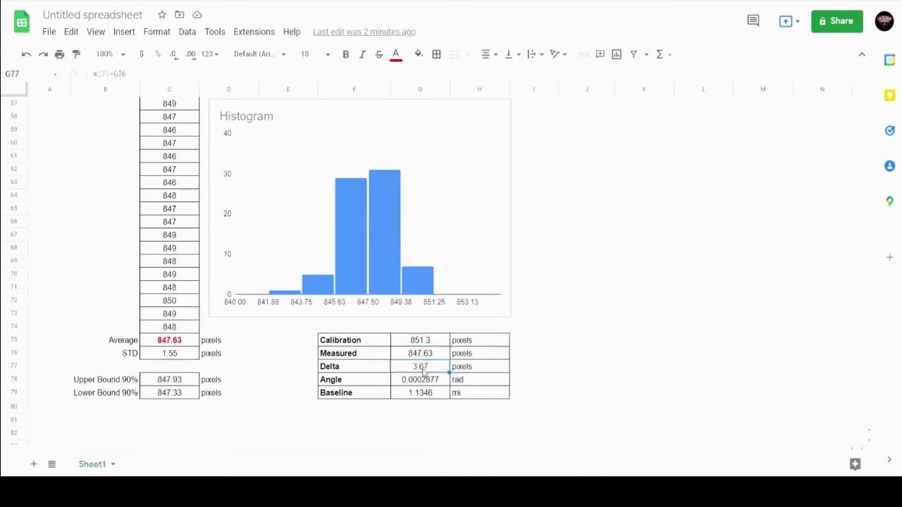
left_click(425, 383)
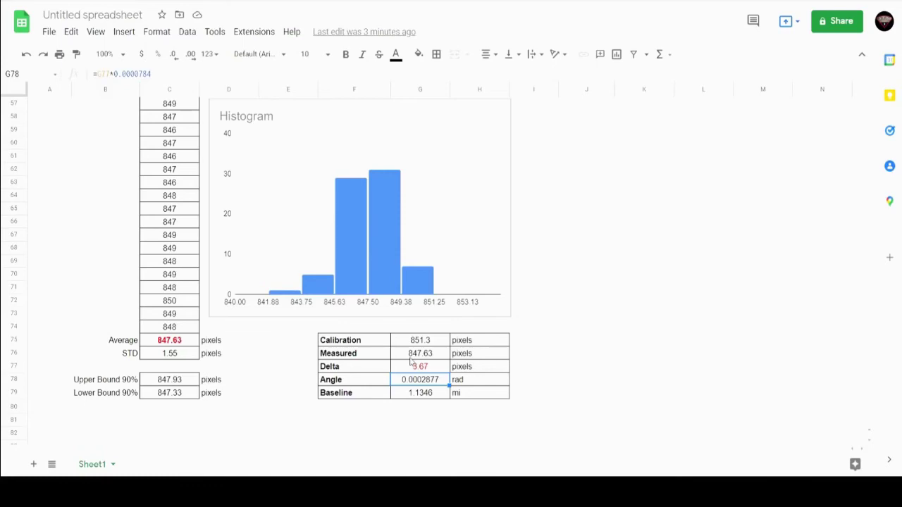
- Change the Angle label in the results table to "Angle (a')"
left_click(357, 381)
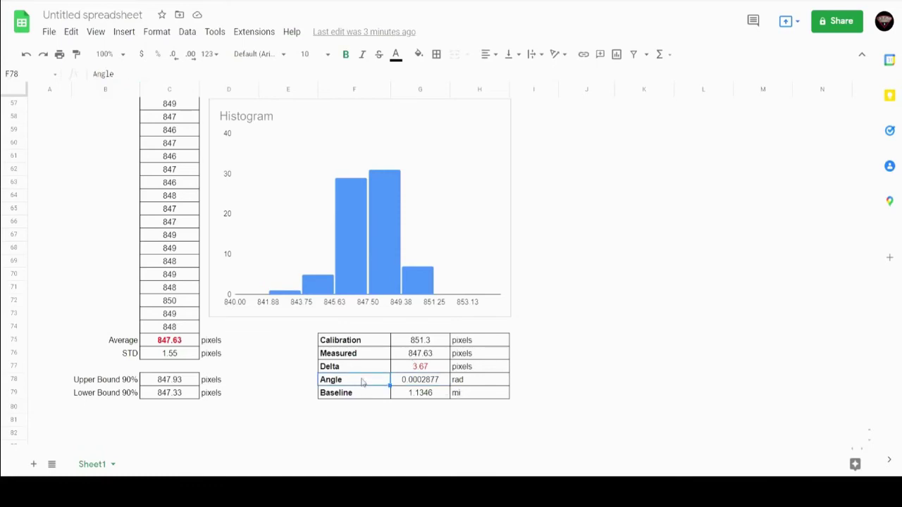
left_click(127, 77)
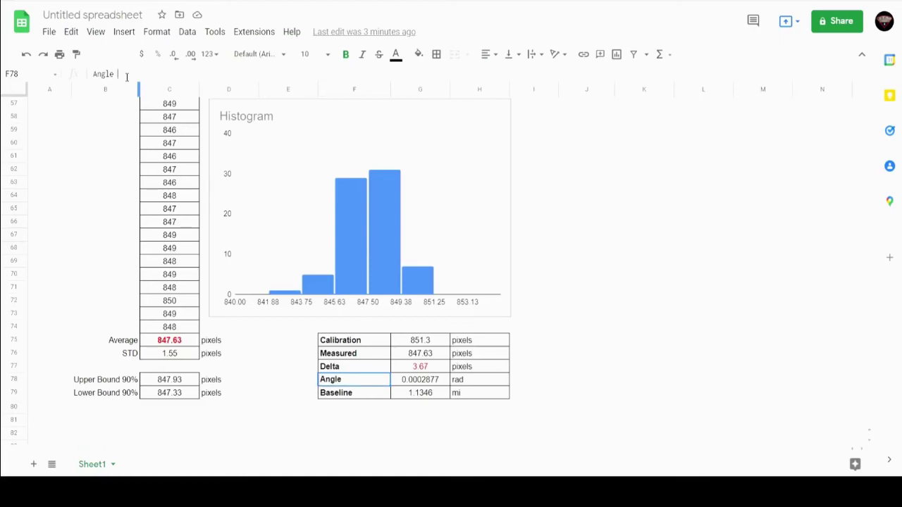
type("(a')")
key("Return")
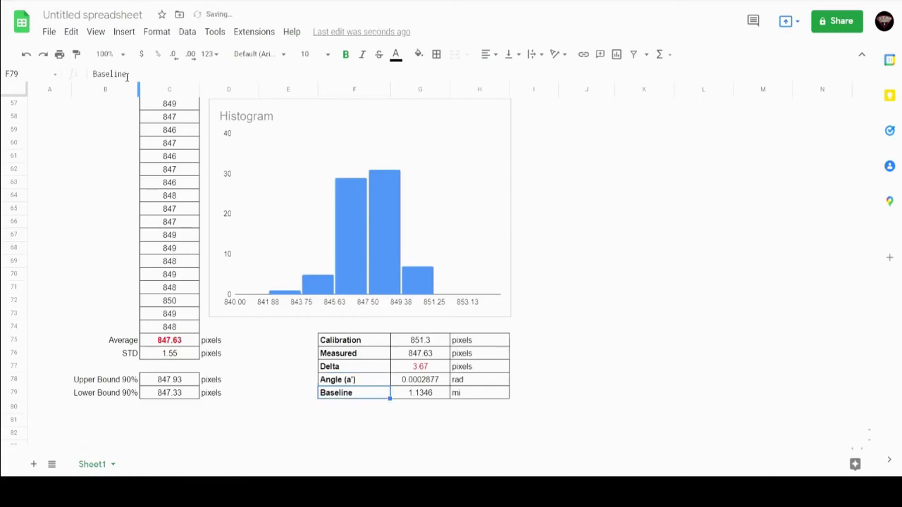
- Inspect the formulas behind the Angle and Baseline values in the results table
left_click(357, 381)
left_click(420, 383)
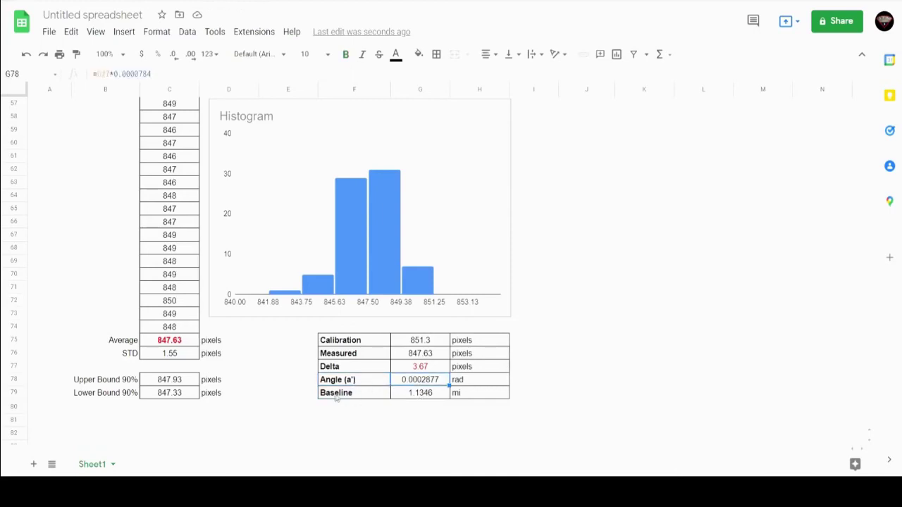
left_click(425, 395)
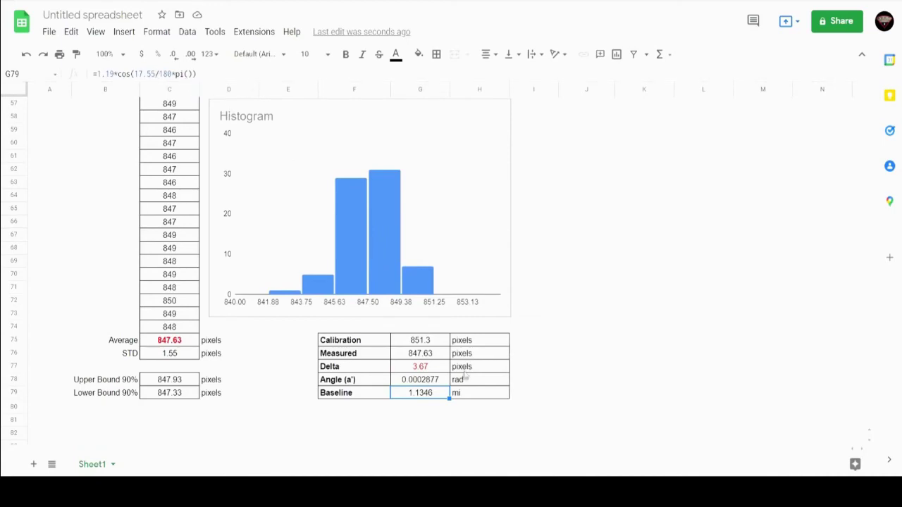
- Add the label "Distance to Dome" in red text in cell F80, directly below Baseline
left_click(372, 411)
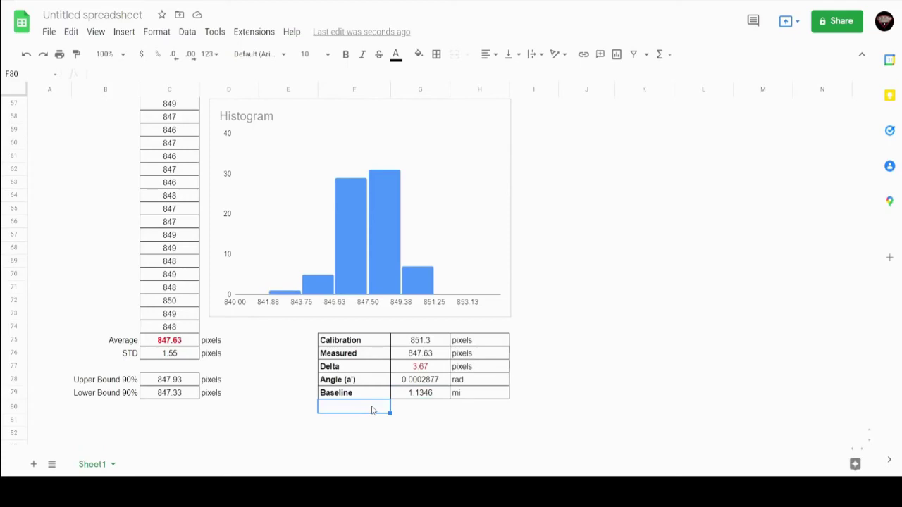
left_click(395, 55)
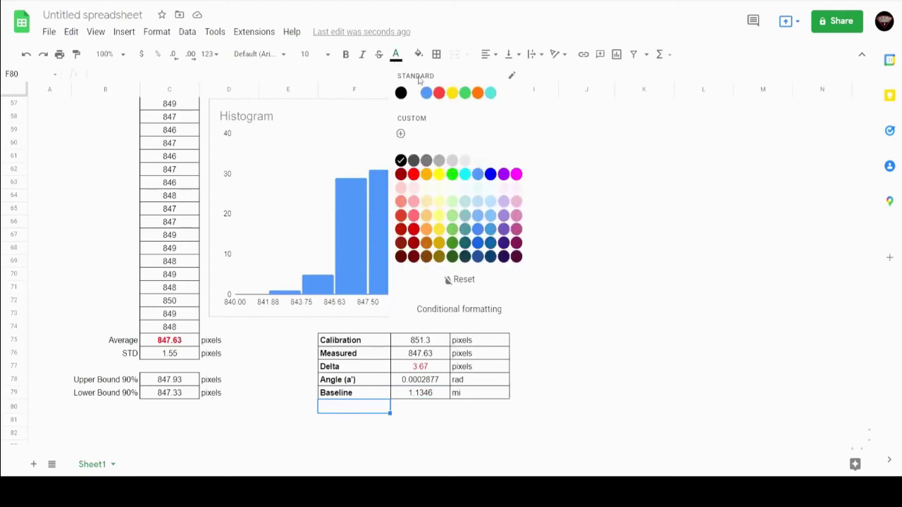
left_click(414, 174)
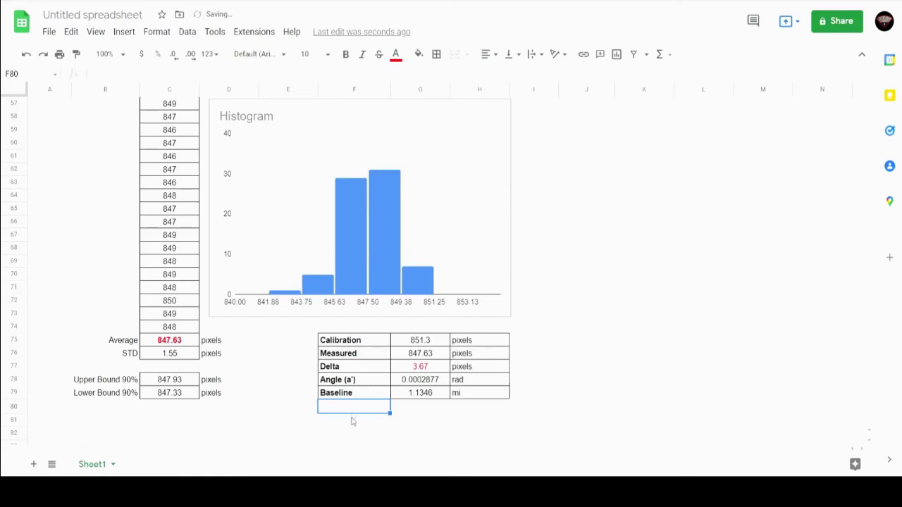
type("Distance to Dome")
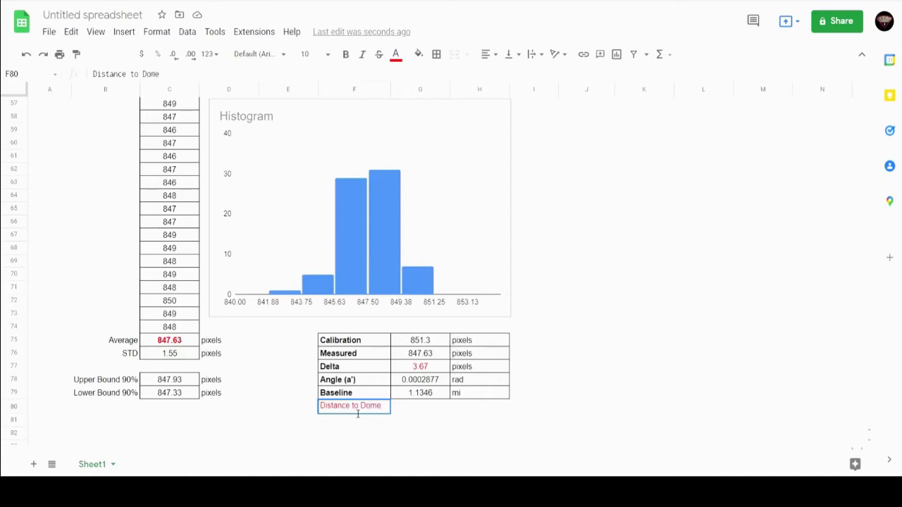
- Calculate the Distance to Dome in cell G80 by dividing the baseline by the angle with =G79/G78
left_click(416, 411)
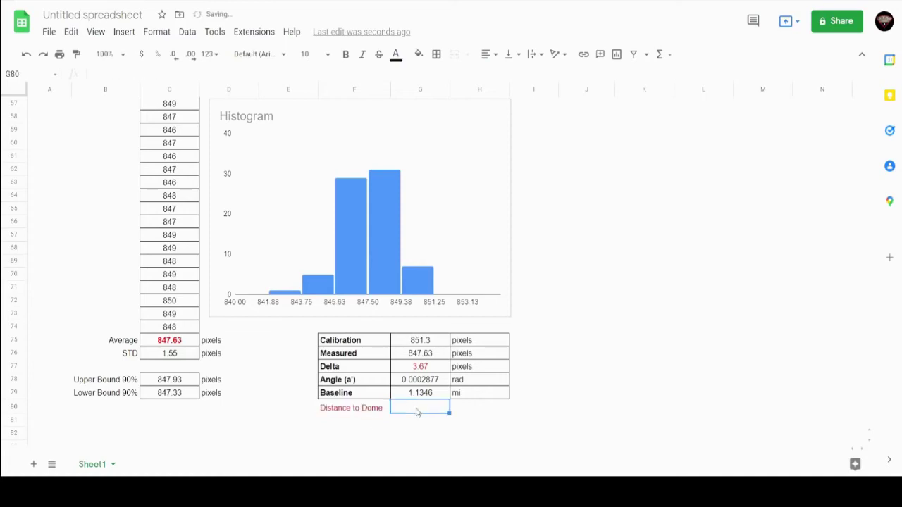
type("=")
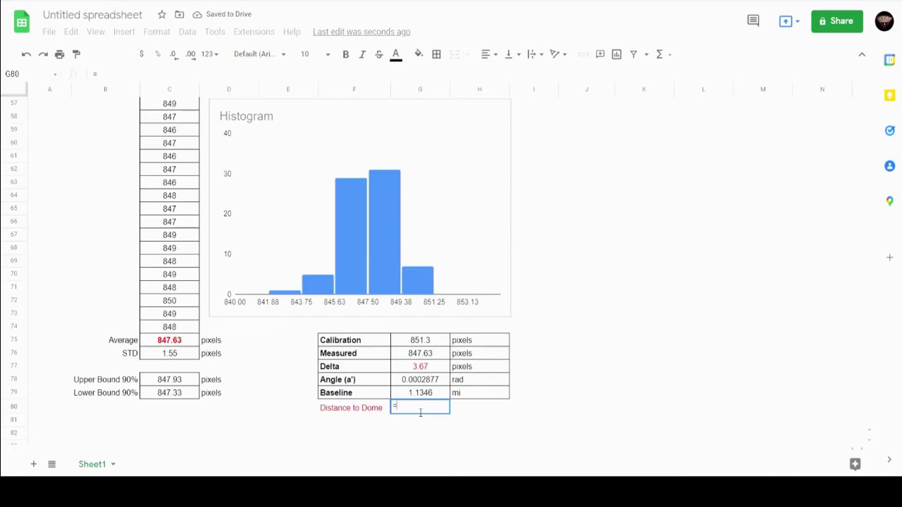
left_click(424, 392)
type("/")
left_click(432, 381)
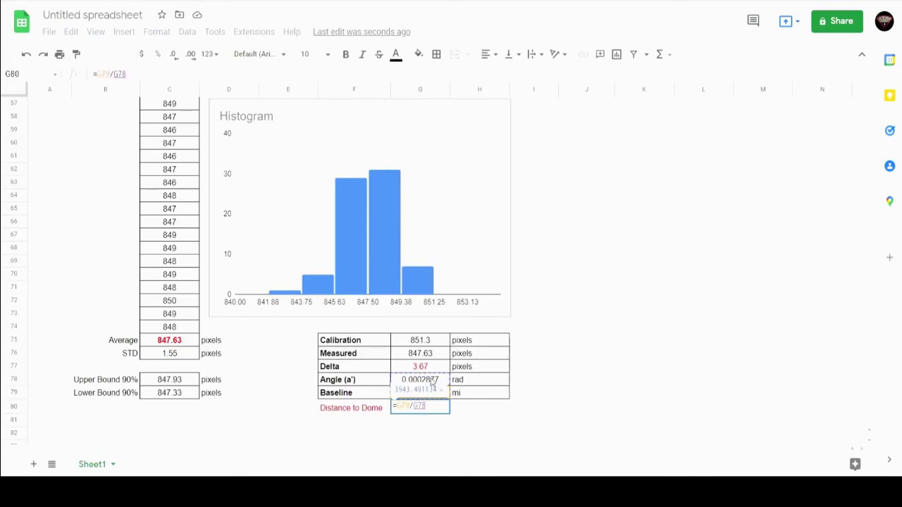
key("Return")
- Format the Distance to Dome value in G80 with no decimal places and red text
left_click(429, 411)
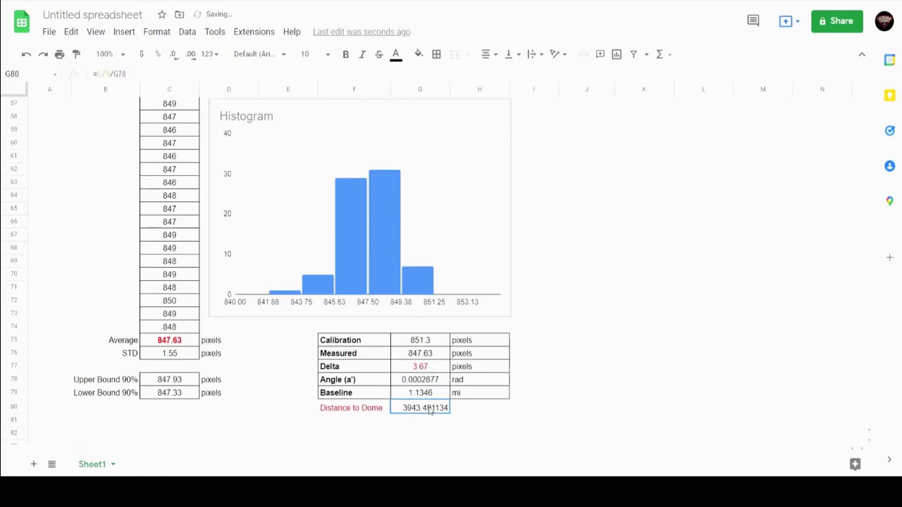
left_click(176, 58)
left_click(177, 57)
left_click(176, 58)
left_click(176, 57)
left_click(176, 57)
left_click(177, 57)
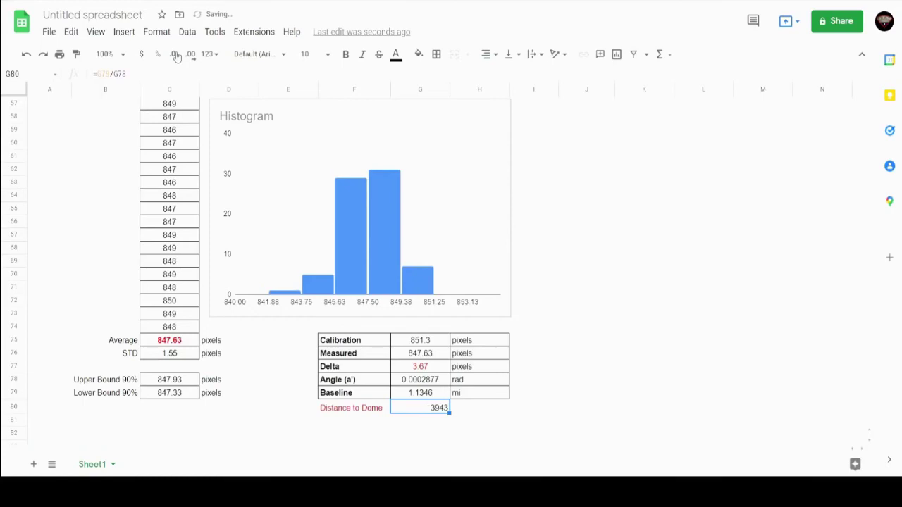
left_click(395, 55)
left_click(413, 174)
- Enter the unit "mi" in cell H80 beside the Distance to Dome value
left_click(474, 412)
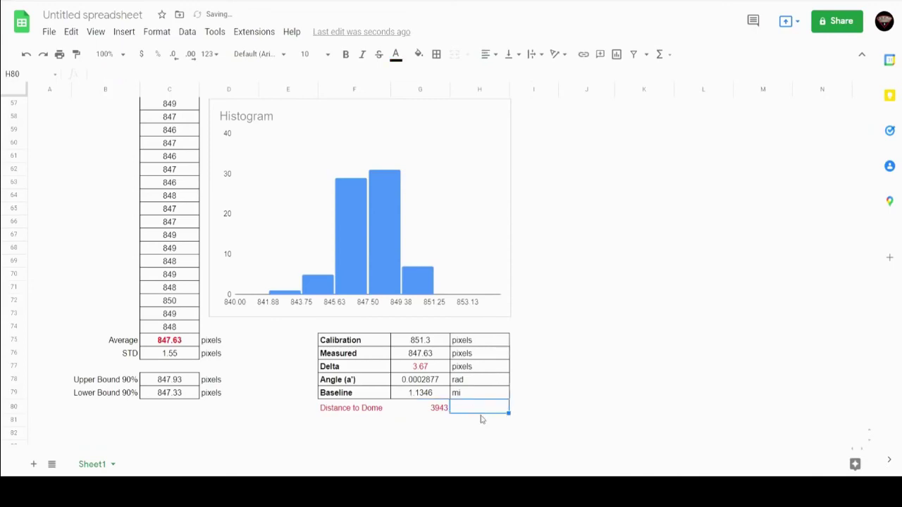
type("m")
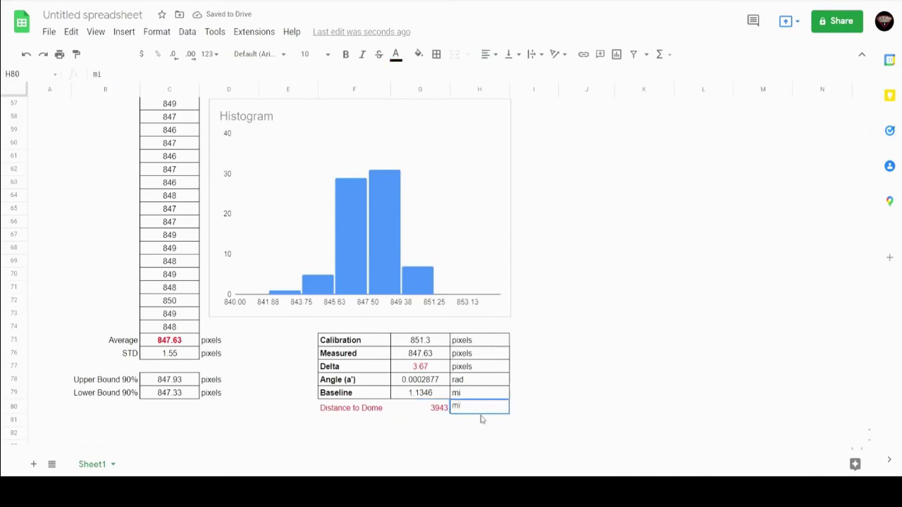
type("i")
key("Return")
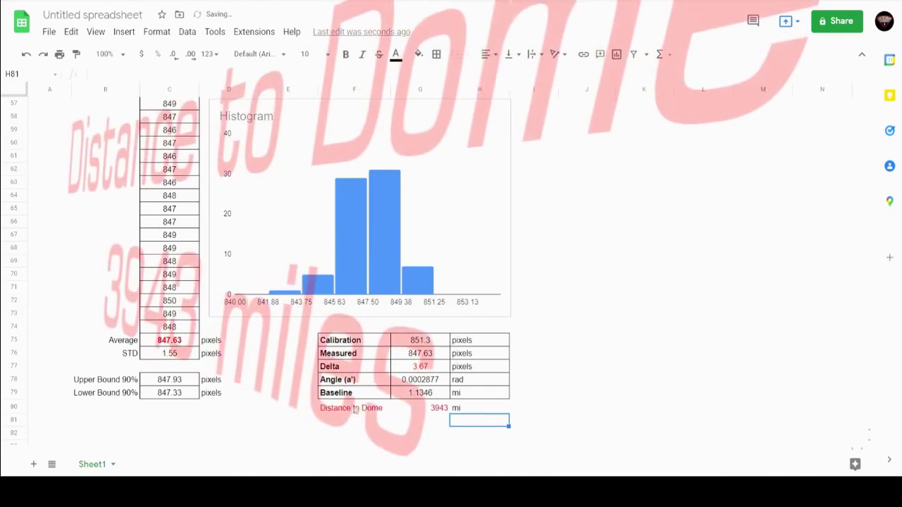
- Apply borders to all cells of the Distance to Dome row, F80:H80, and centre the value in G80
left_click_drag(347, 410, 479, 409)
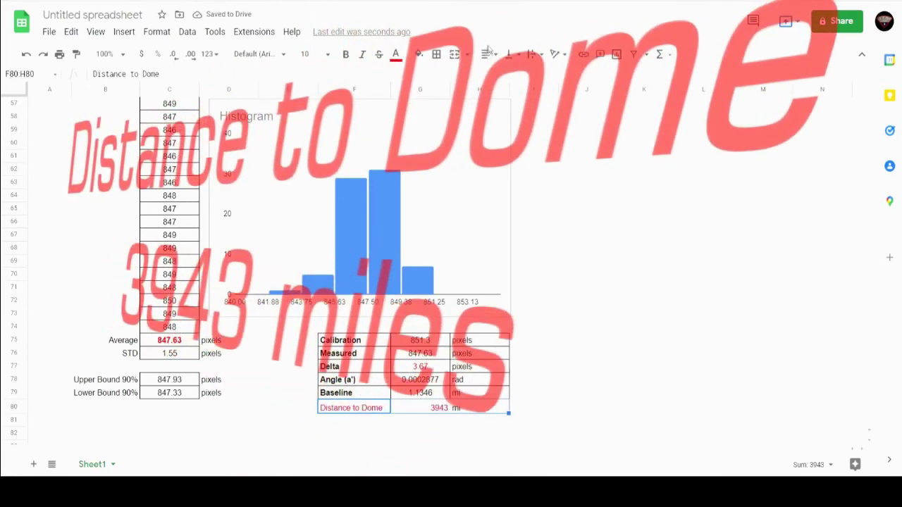
left_click(437, 55)
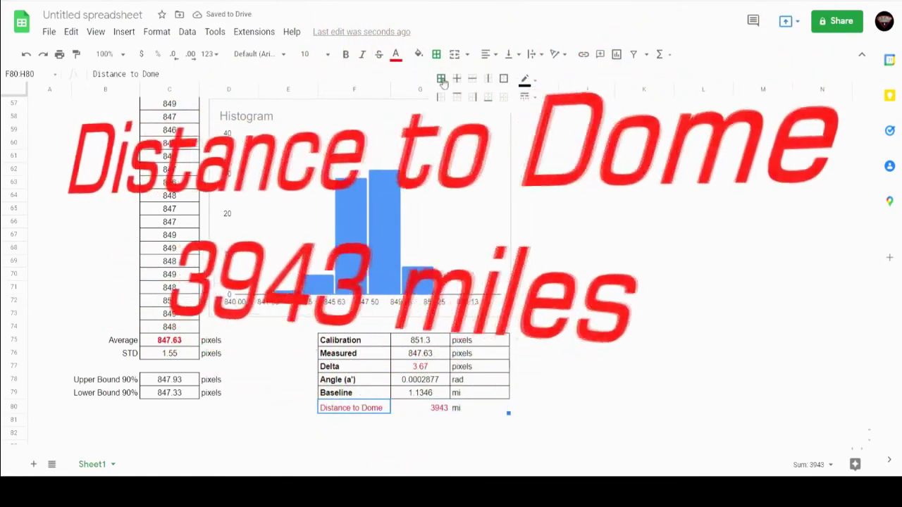
left_click(417, 408)
left_click(487, 55)
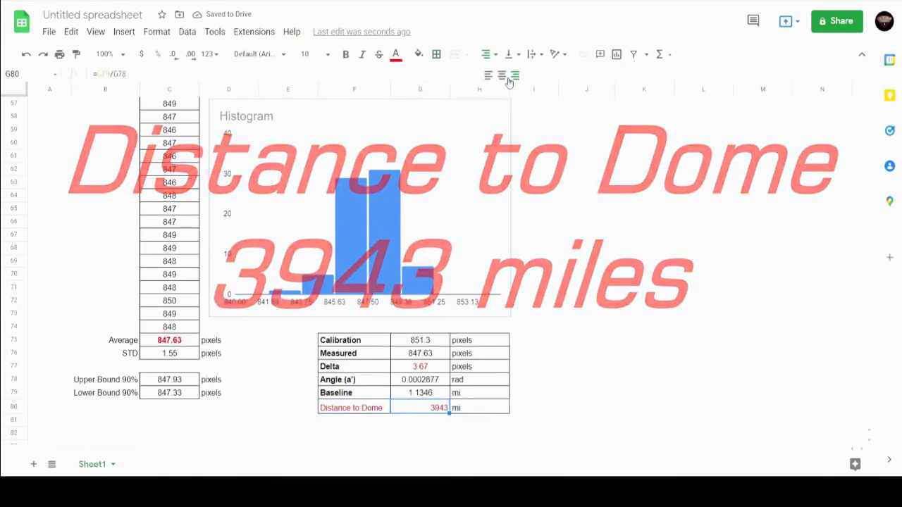
left_click(503, 76)
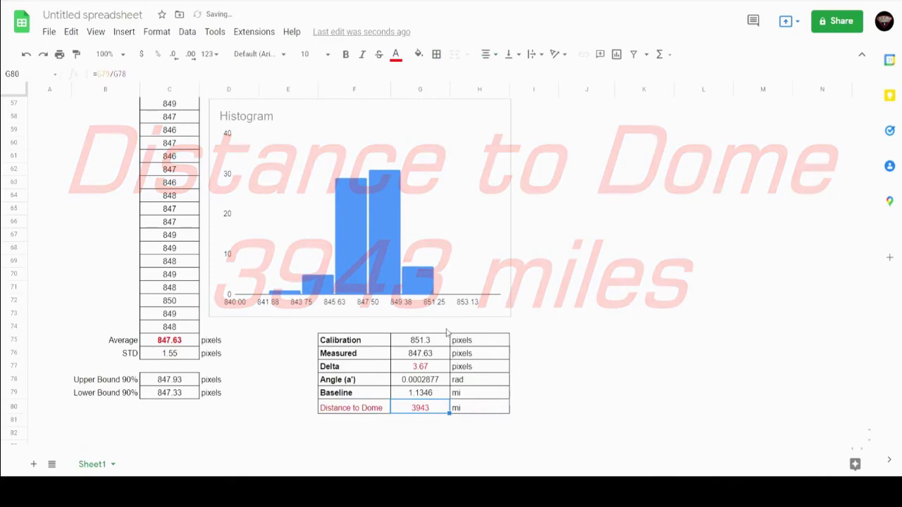